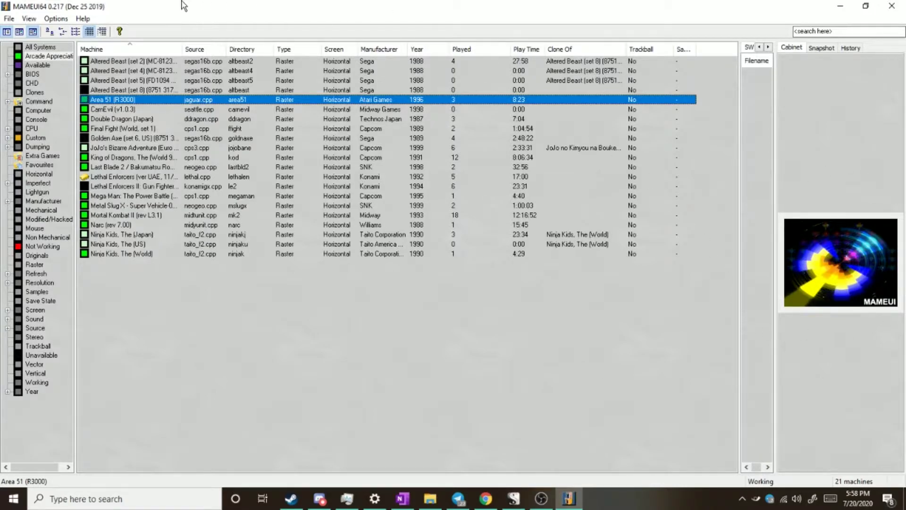
Step: Enable mouse input in the controller settings of the default system options and apply the change
left_click(56, 19)
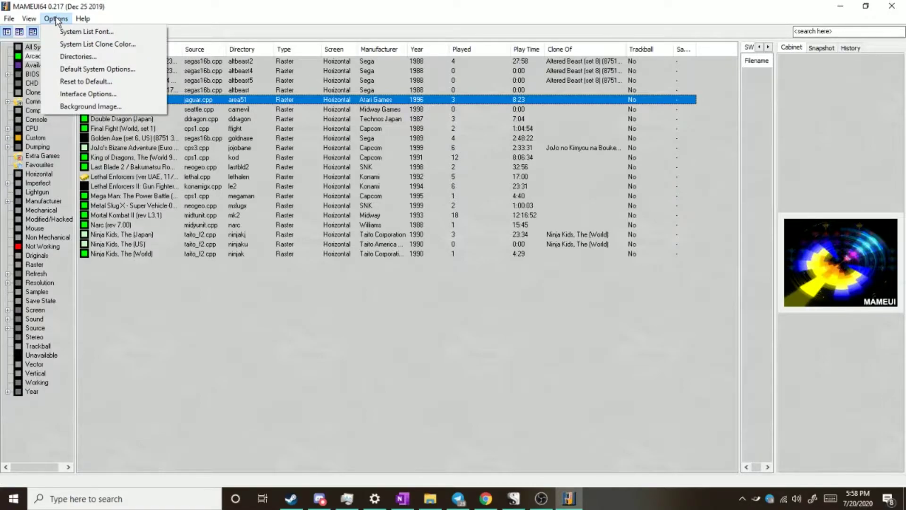
left_click(65, 69)
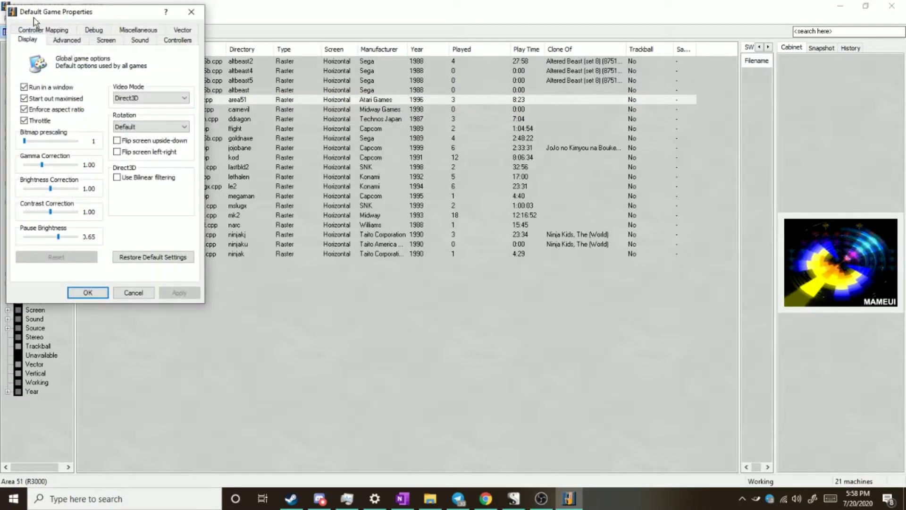
left_click_drag(31, 14, 261, 78)
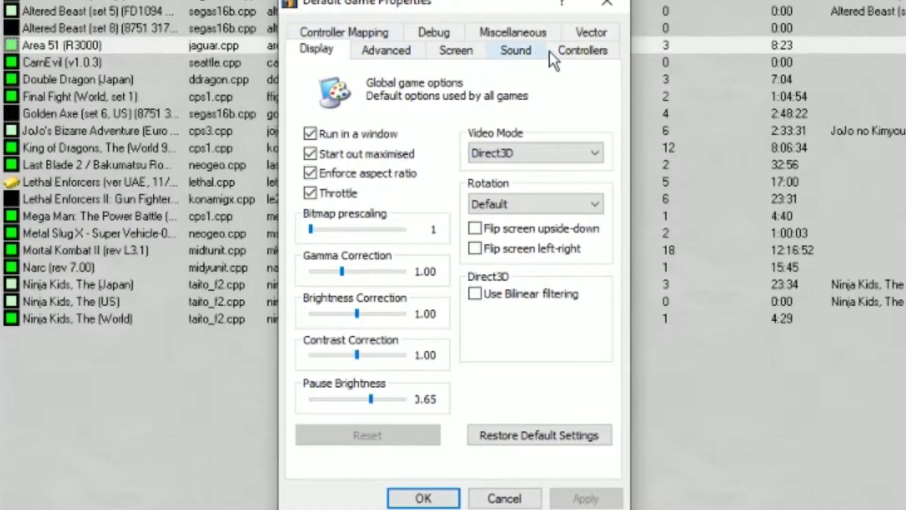
left_click(580, 49)
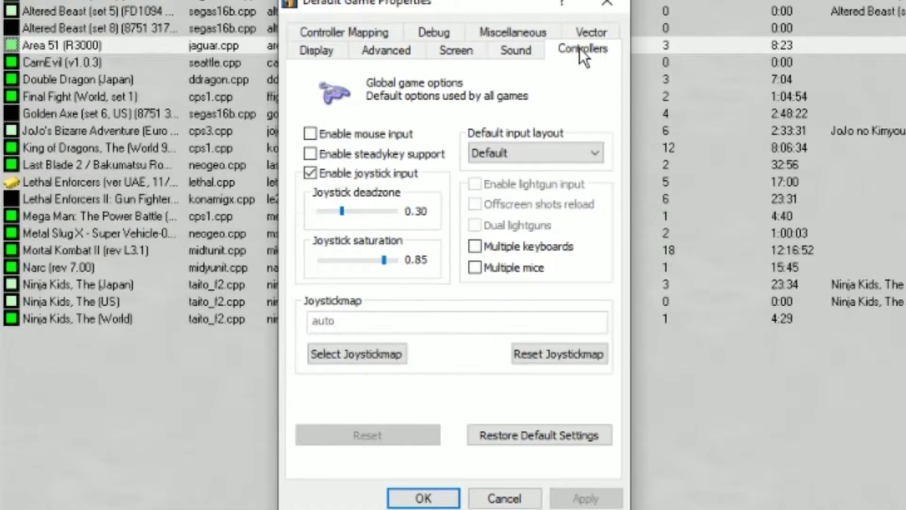
left_click(339, 137)
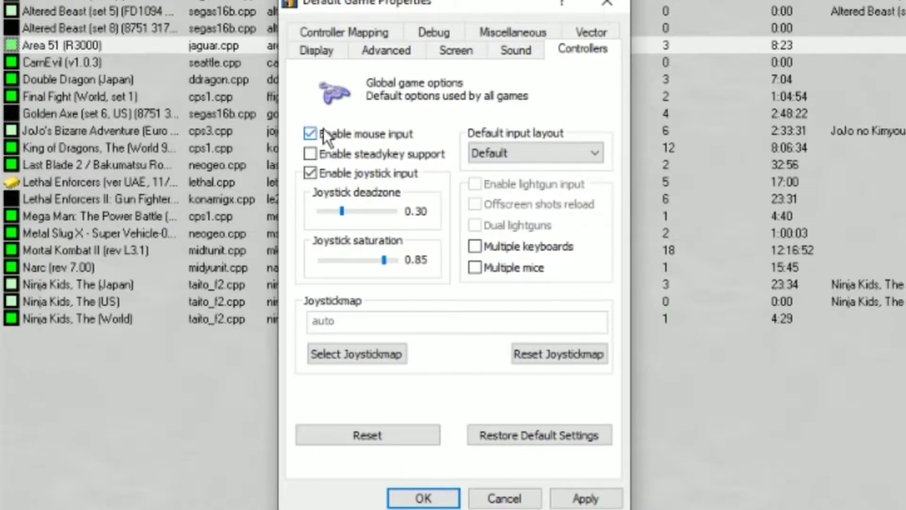
left_click(571, 499)
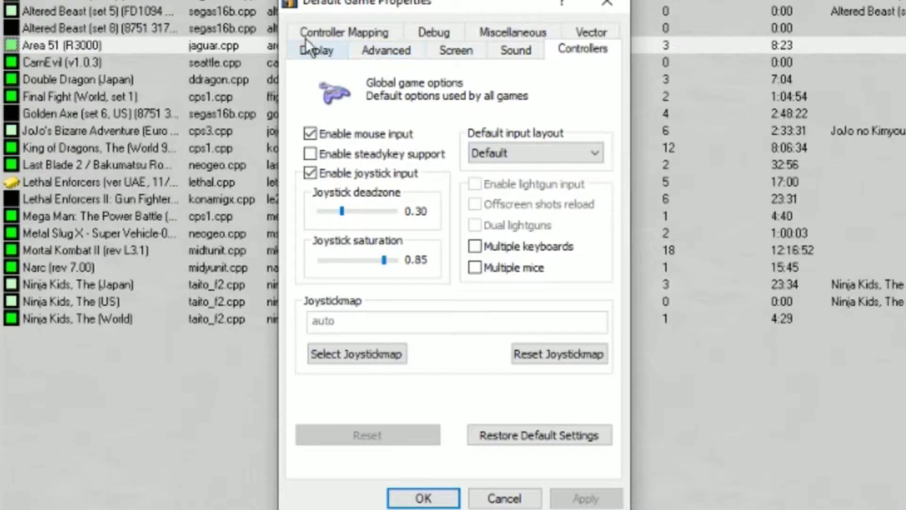
Step: Set the Lightgun device to Keyboard in the default controller mapping and apply it
left_click(343, 32)
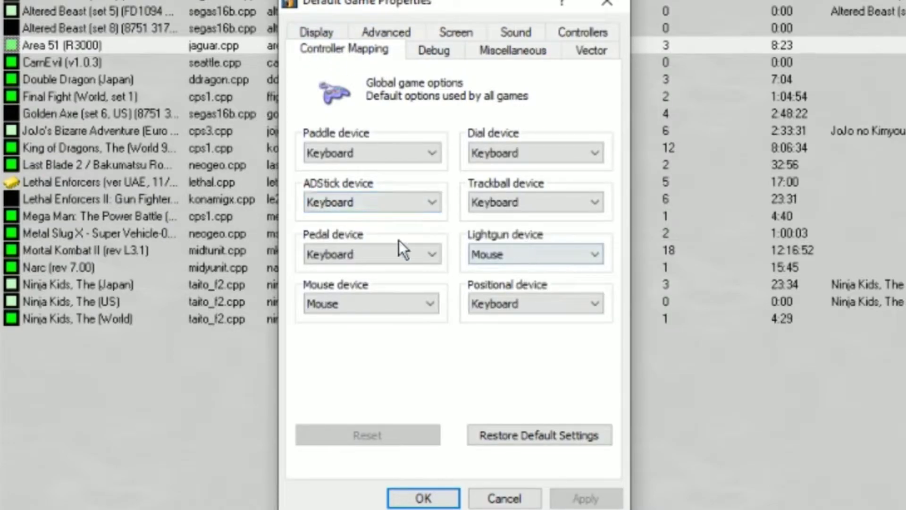
left_click(533, 253)
left_click(532, 254)
left_click(533, 254)
left_click(500, 247)
left_click(500, 247)
left_click(496, 285)
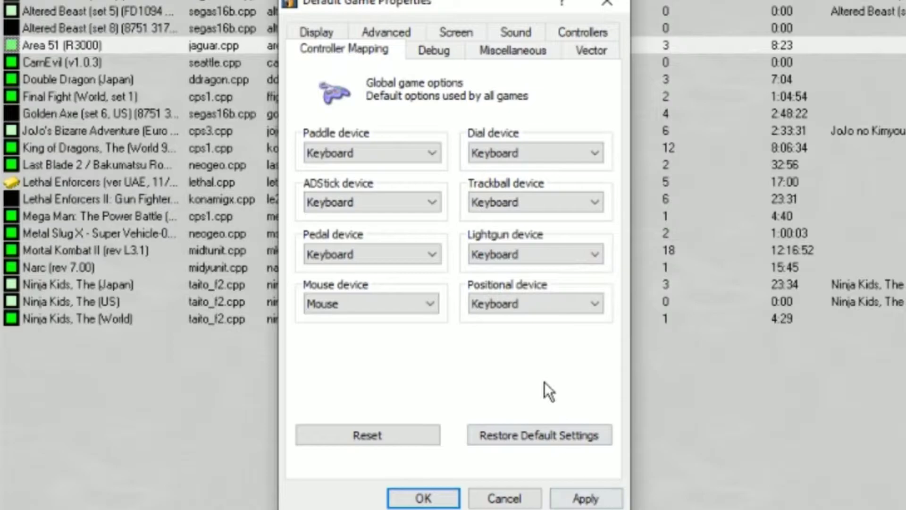
left_click(585, 500)
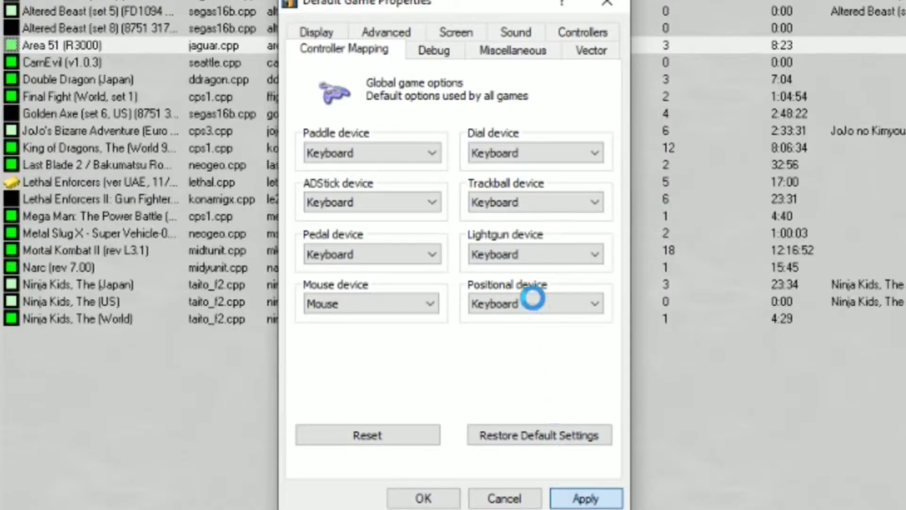
Step: Set the Lightgun device to Mouse in the default controller mapping, apply it and close the properties
left_click(539, 259)
left_click(536, 298)
left_click(586, 498)
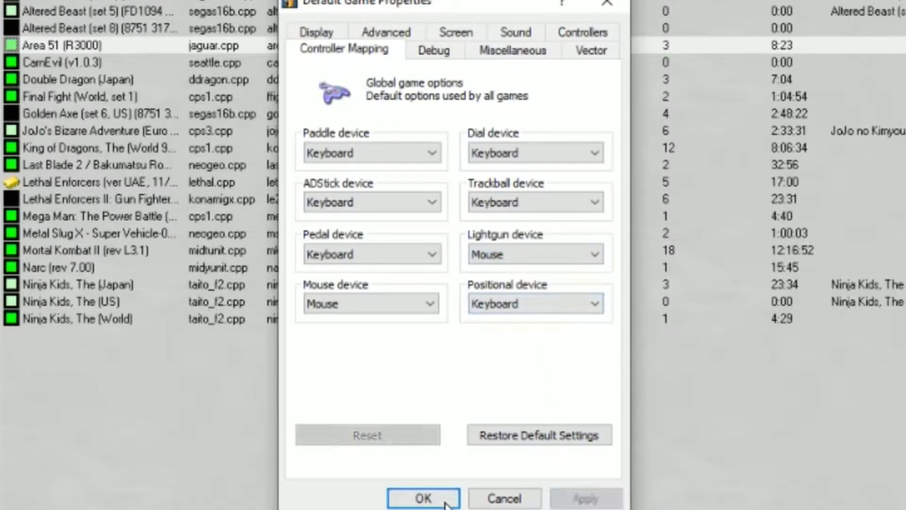
left_click(419, 498)
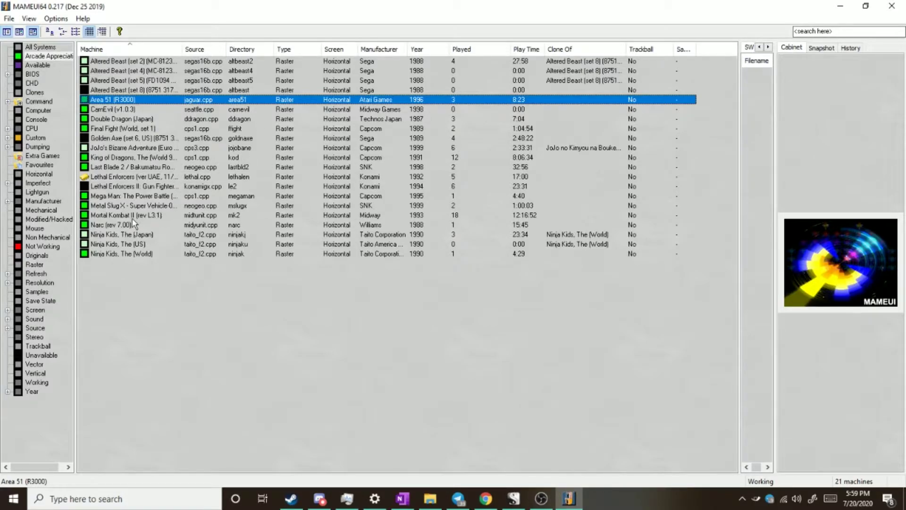
Step: Launch Lethal Enforcers (ver UAE) and bring up the input assignments for this machine
left_click(115, 178)
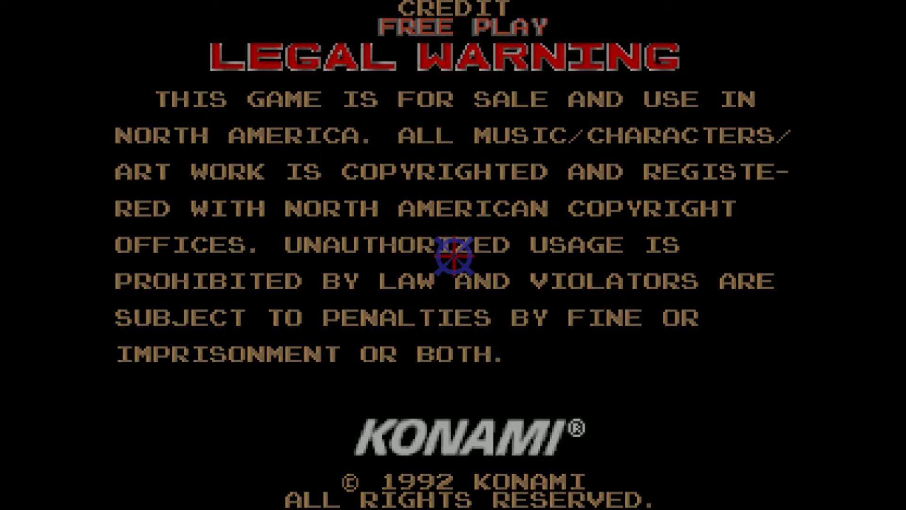
key("Tab")
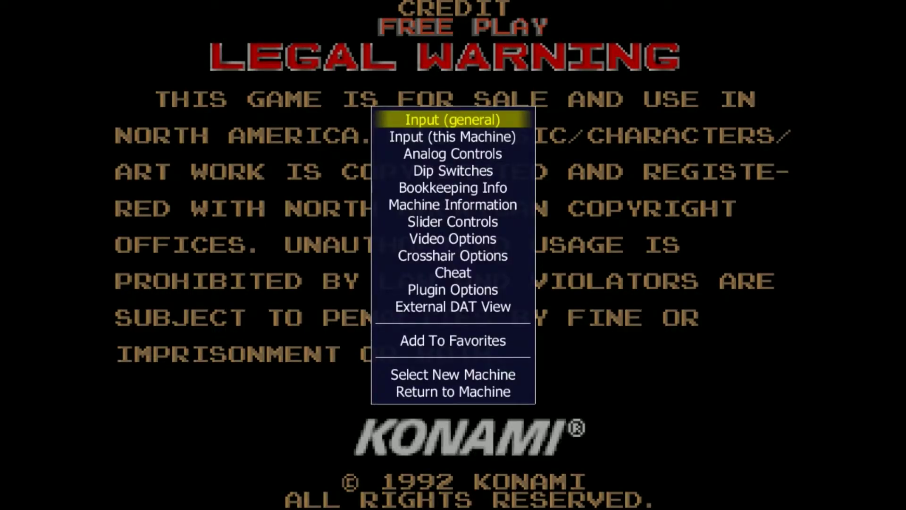
key("Down")
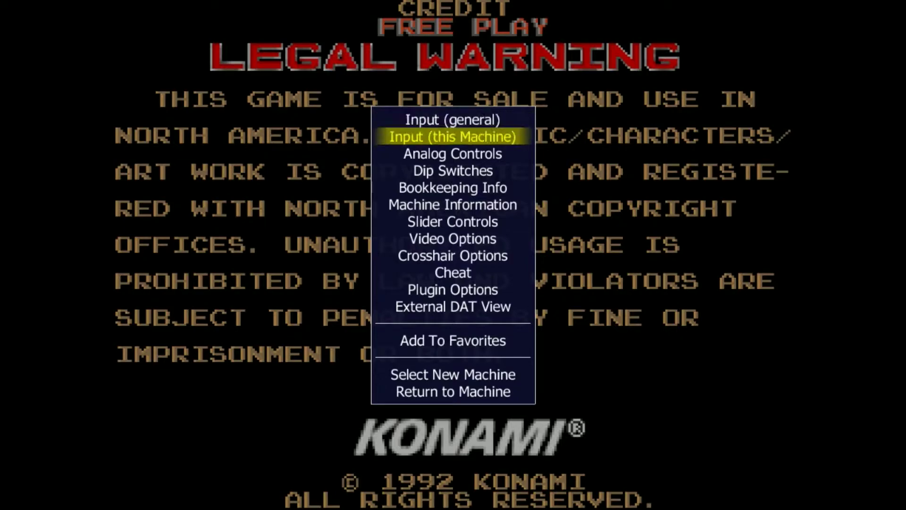
key("Return")
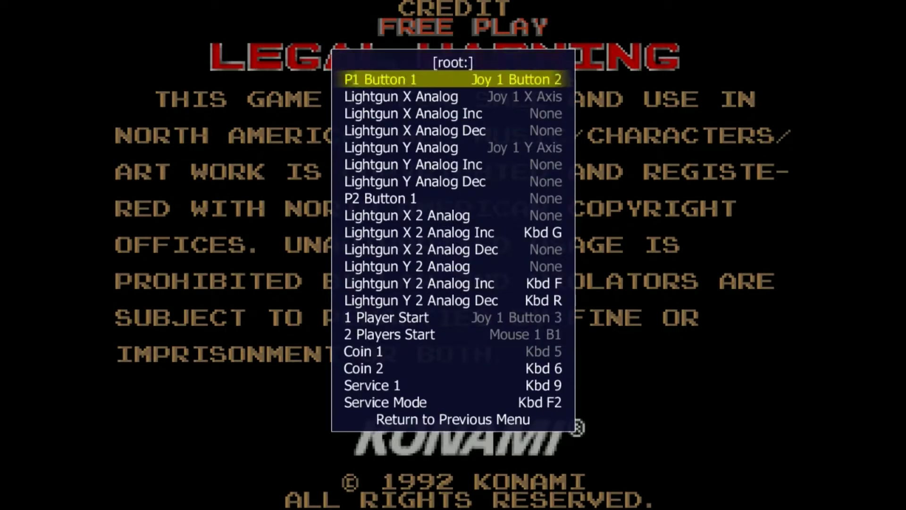
Step: Assign Mouse 2 X alone to the Lightgun X Analog input
key("Down")
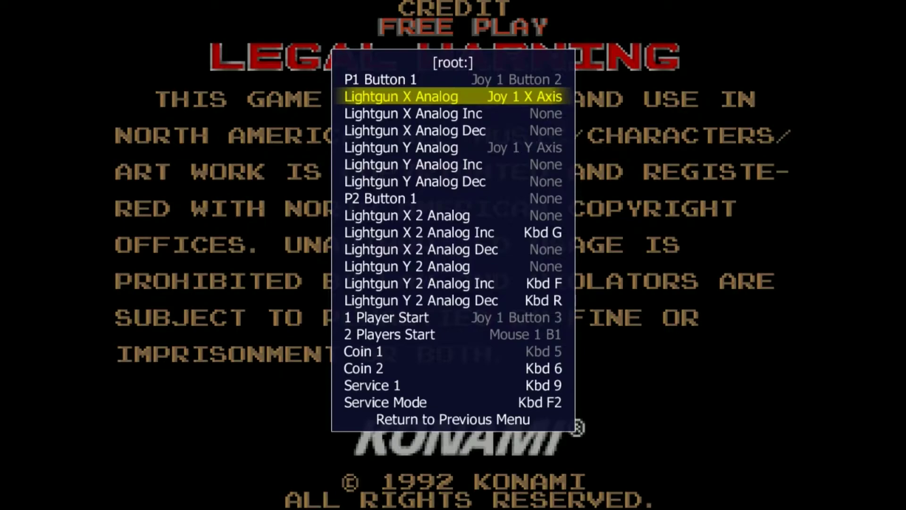
key("Return")
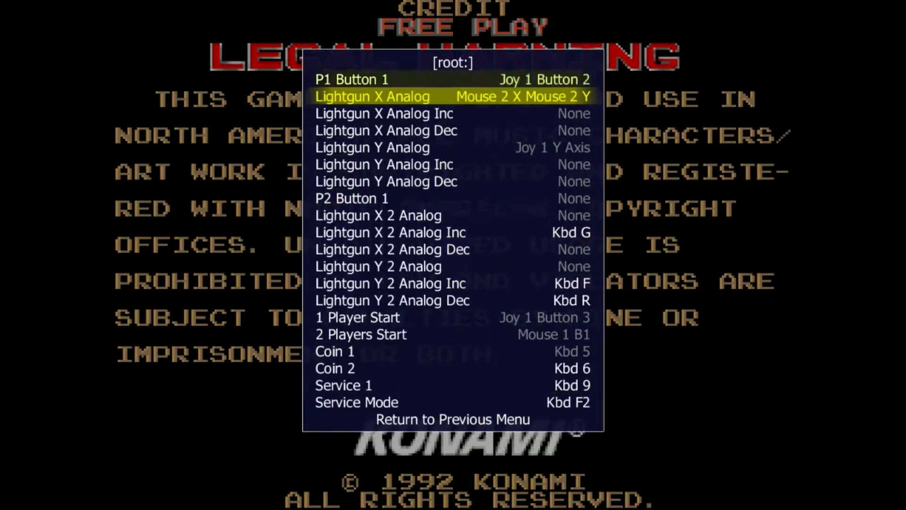
key("Delete")
key("Return")
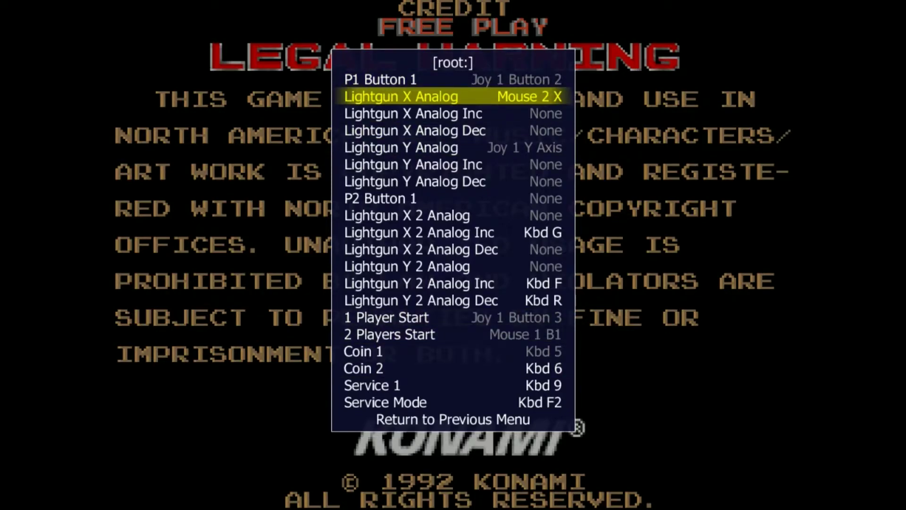
Step: Assign Mouse 2 Y to the Lightgun Y Analog input
key("Down")
key("Down")
key("Down")
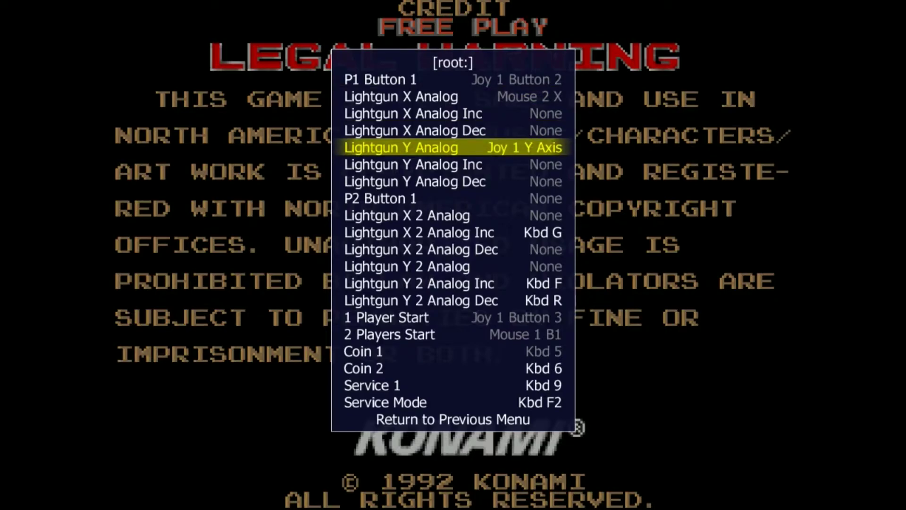
key("Return")
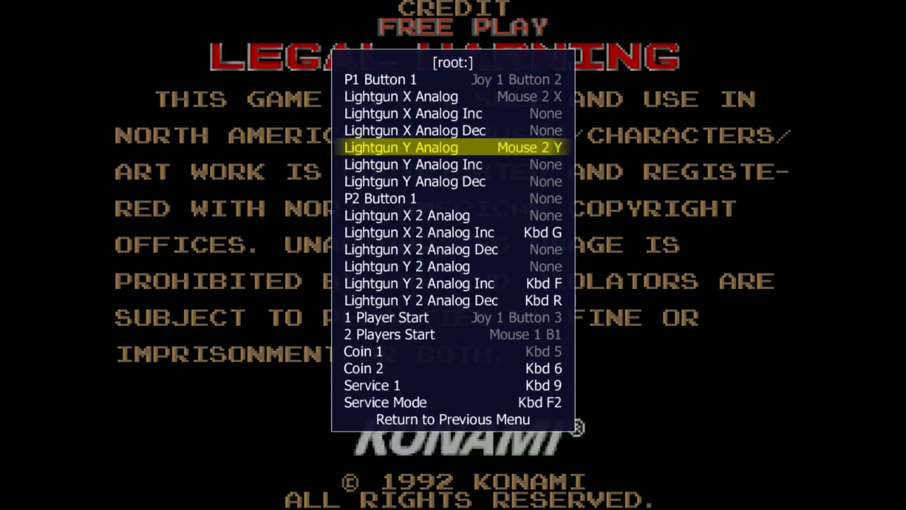
Step: Assign Mouse 2 B0 to P1 Button 1 and return to the game
key("Up")
key("Up")
key("Up")
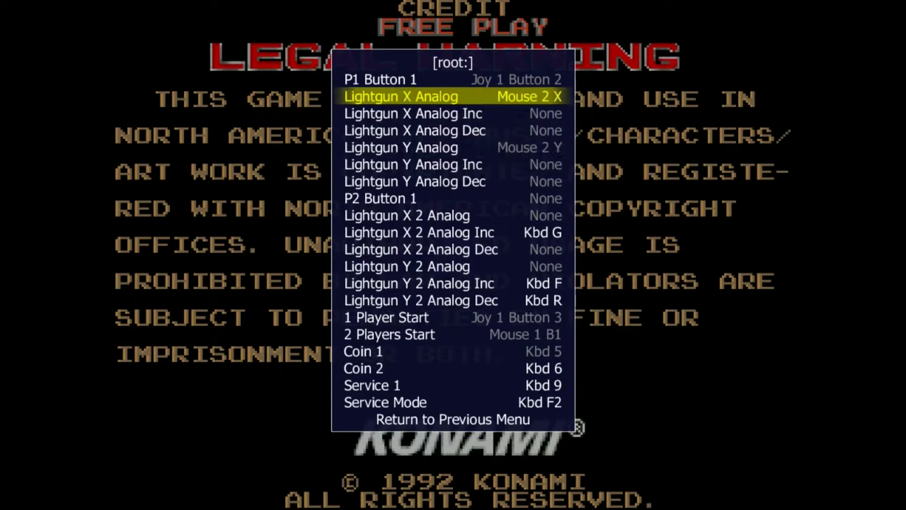
key("Up")
key("Return")
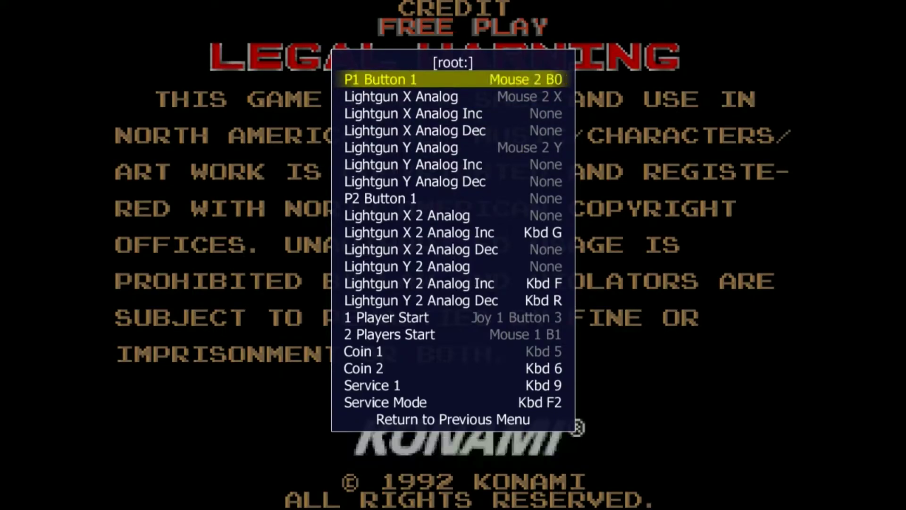
key("Tab")
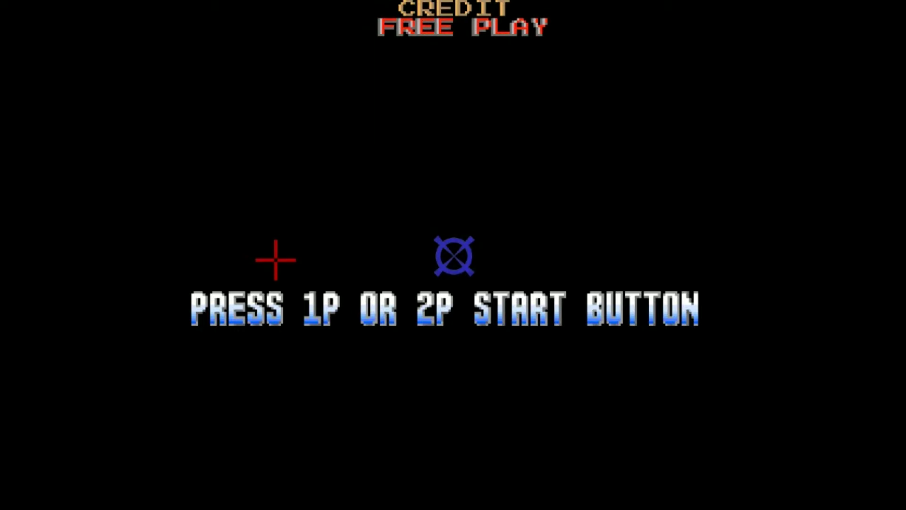
Step: Assign Kbd 1 to the 1 Player Start input of this machine
key("Tab")
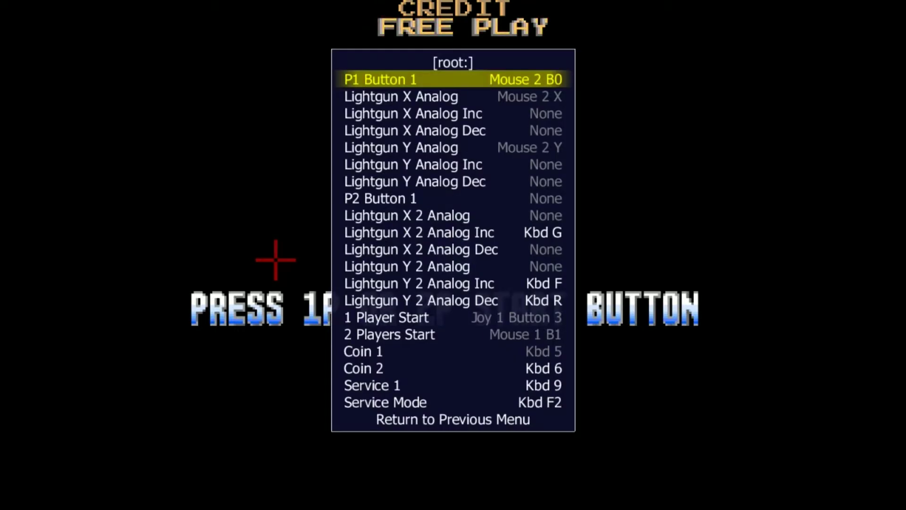
key("Down")
key("Down")
key("Down")
key("Down")
key("Down")
key("Down")
key("Down")
key("Down")
key("Down")
key("Down")
key("Down")
key("Down")
key("Down")
key("Down")
key("Down")
key("Down")
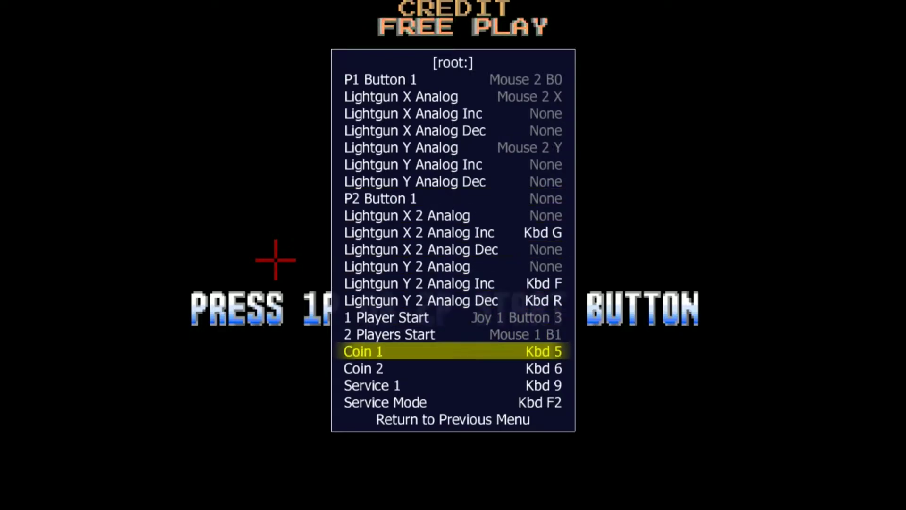
key("Up")
key("Up")
key("Return")
key("1")
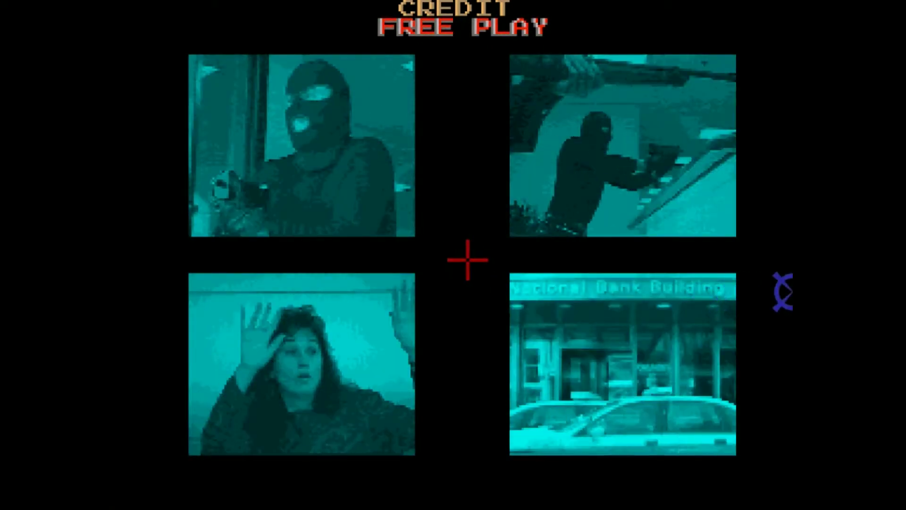
Step: Test the mapped light gun in a one-player game by aiming and shooting at the robbers in the bank stage
left_click(486, 170)
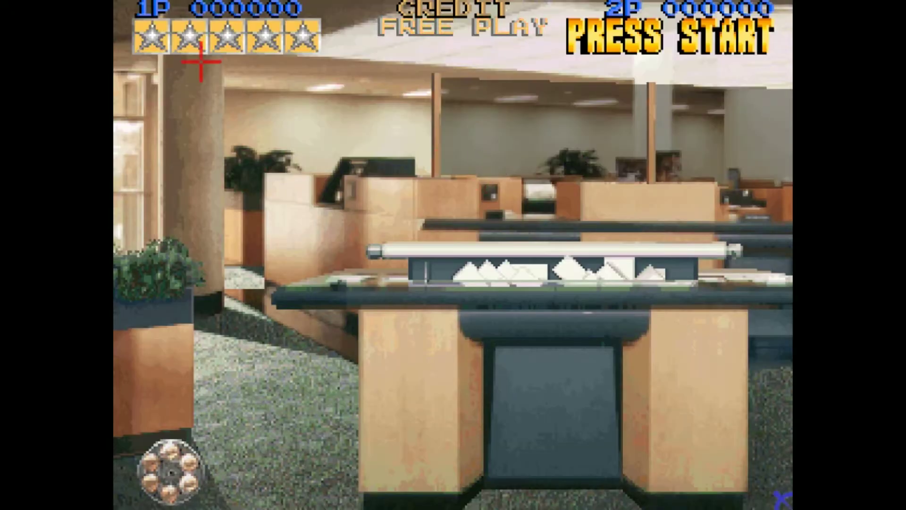
left_click(408, 152)
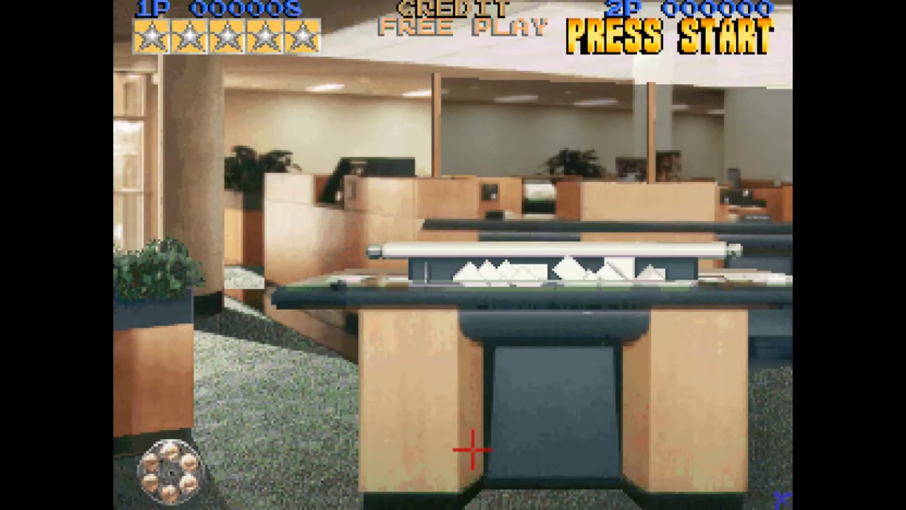
left_click(215, 210)
left_click(588, 168)
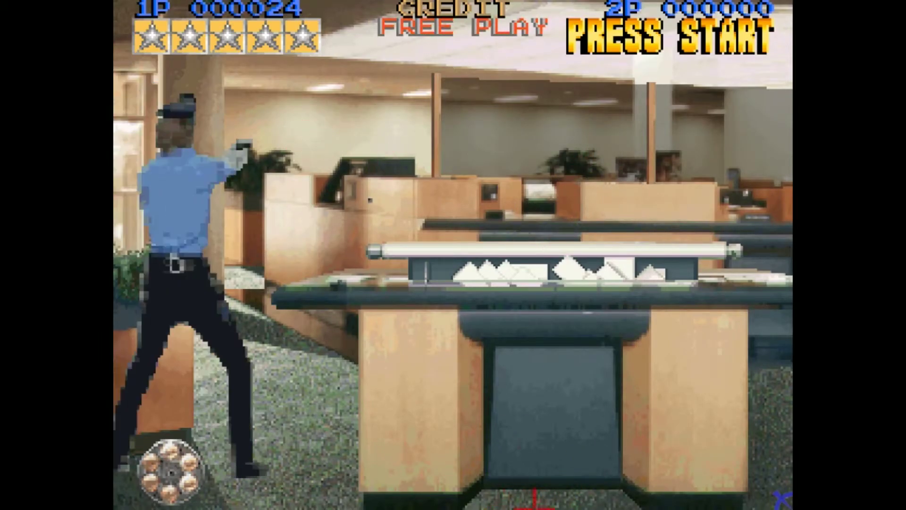
left_click(542, 141)
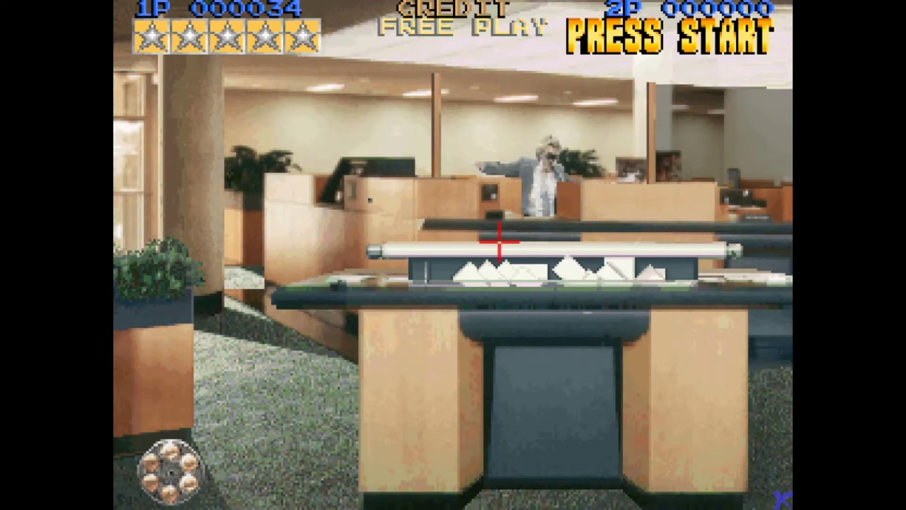
left_click(222, 325)
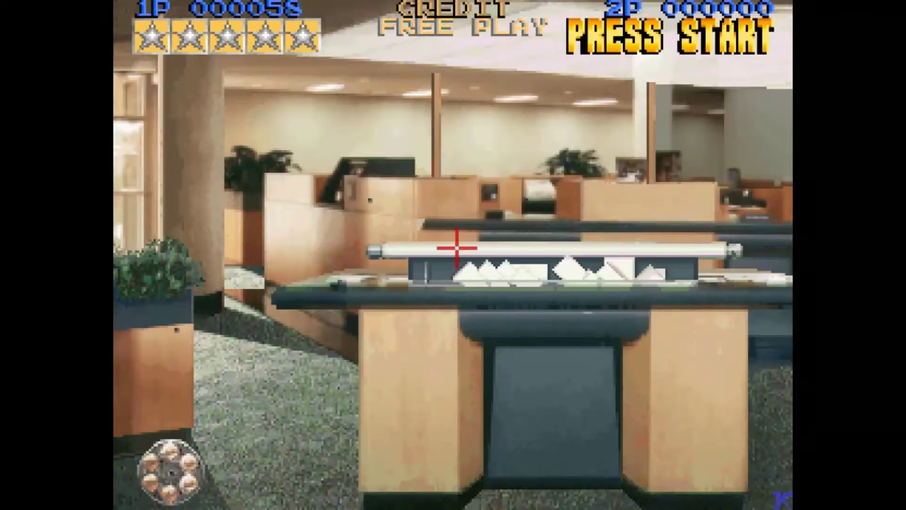
left_click(698, 155)
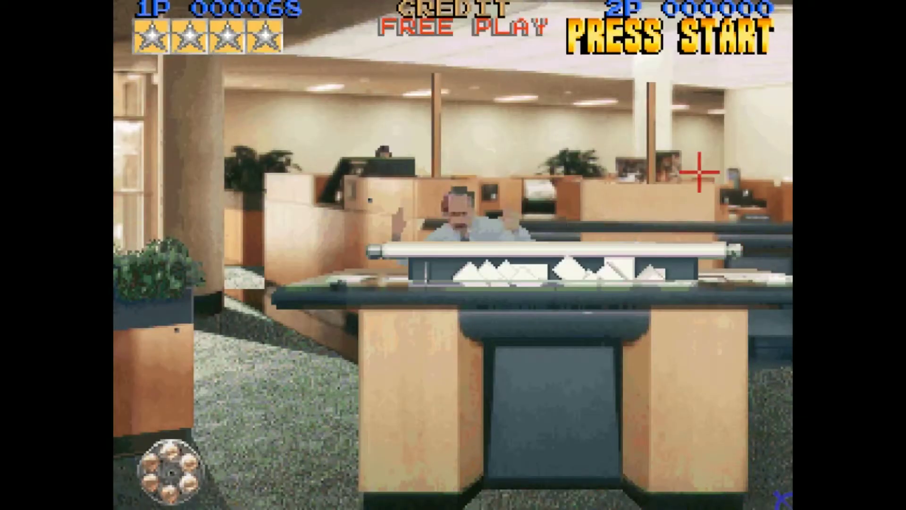
left_click(377, 134)
right_click(623, 354)
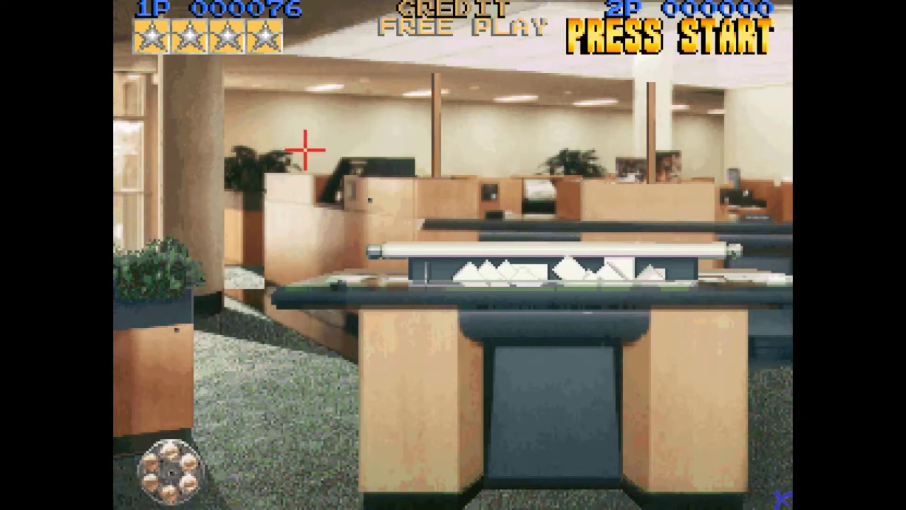
left_click(475, 139)
right_click(510, 484)
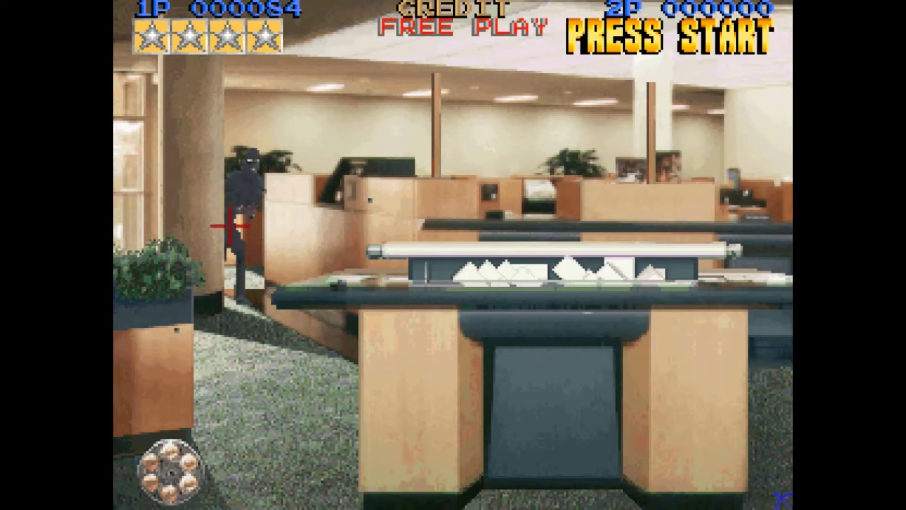
left_click(231, 223)
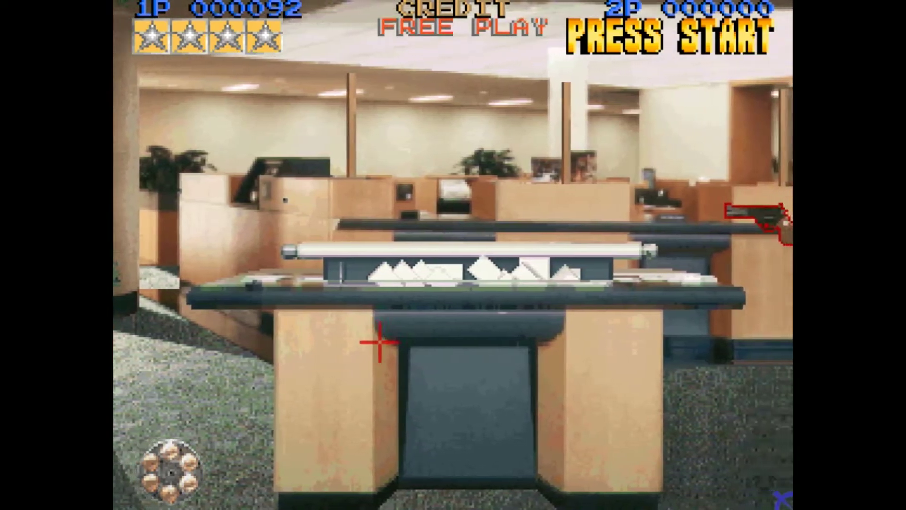
Step: Keep testing the light gun in the bank stage by shooting the robbers and firing at the screen's edge to reload
left_click(434, 163)
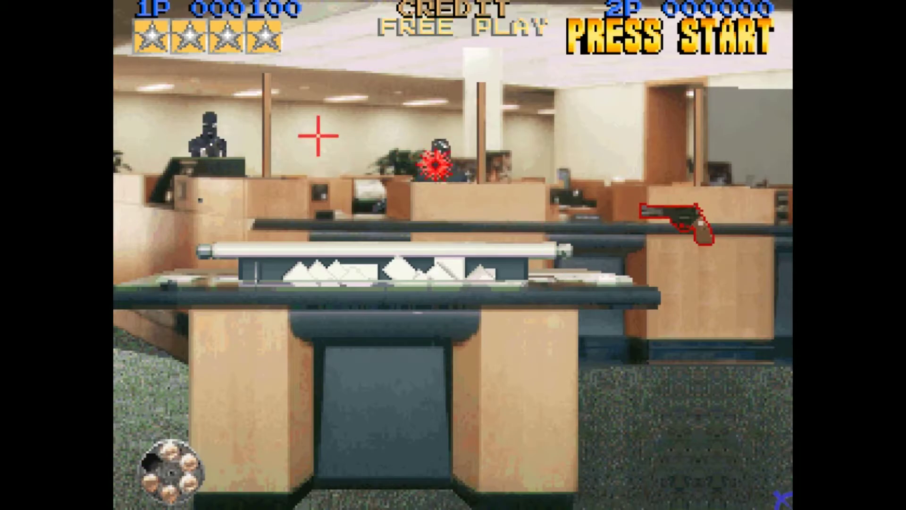
left_click(210, 142)
left_click(516, 507)
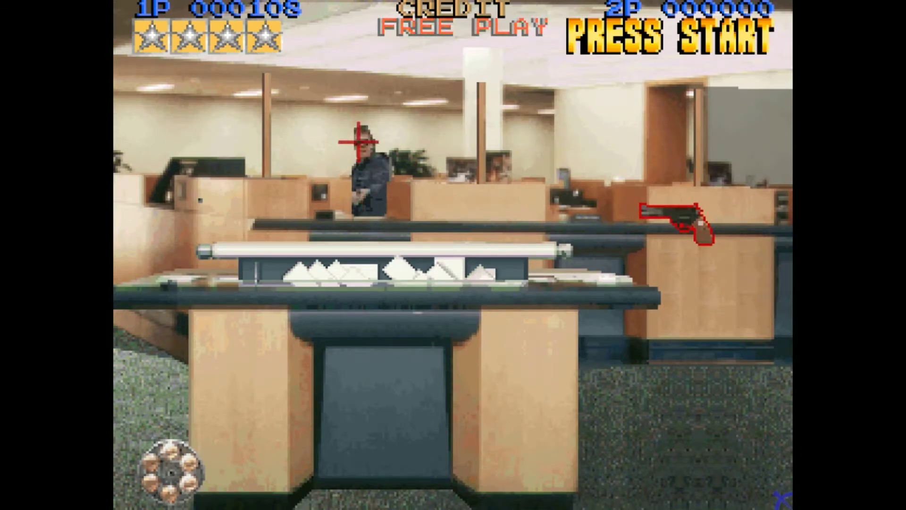
left_click(359, 143)
left_click(520, 498)
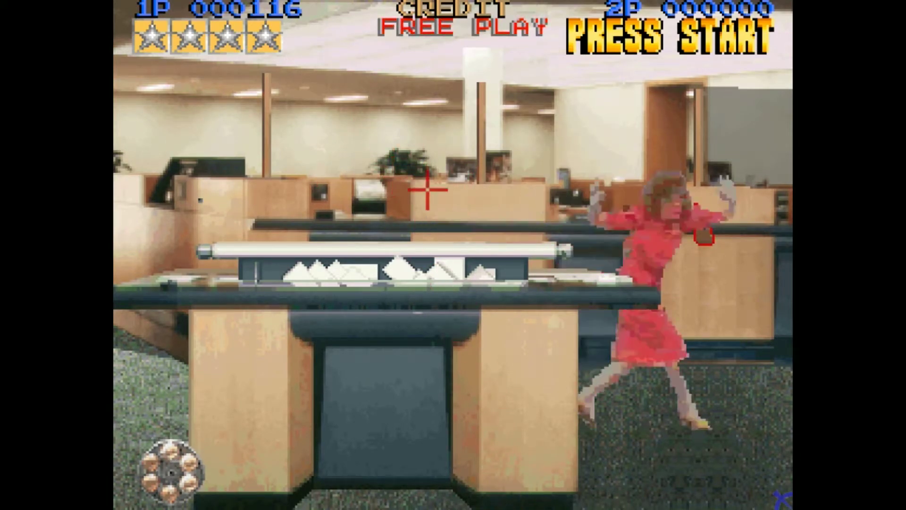
left_click(580, 162)
left_click(647, 496)
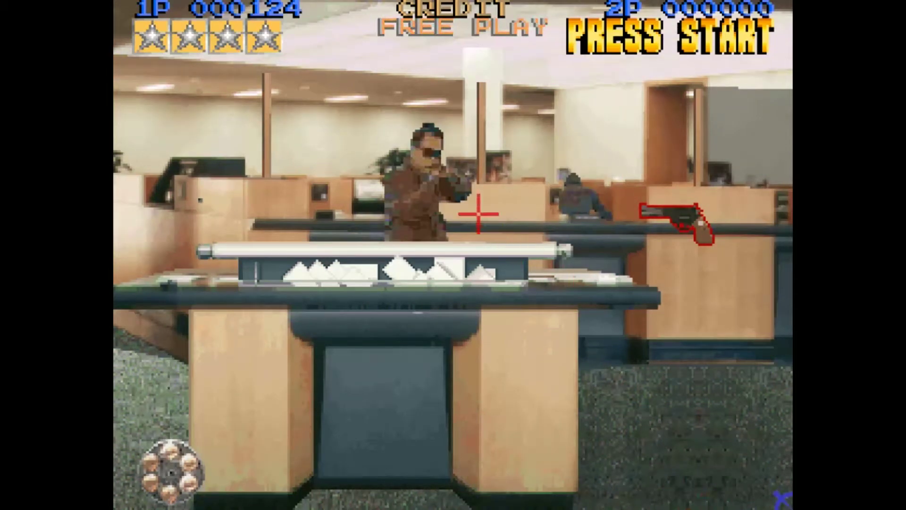
left_click(460, 203)
left_click(410, 153)
left_click(339, 502)
left_click(317, 182)
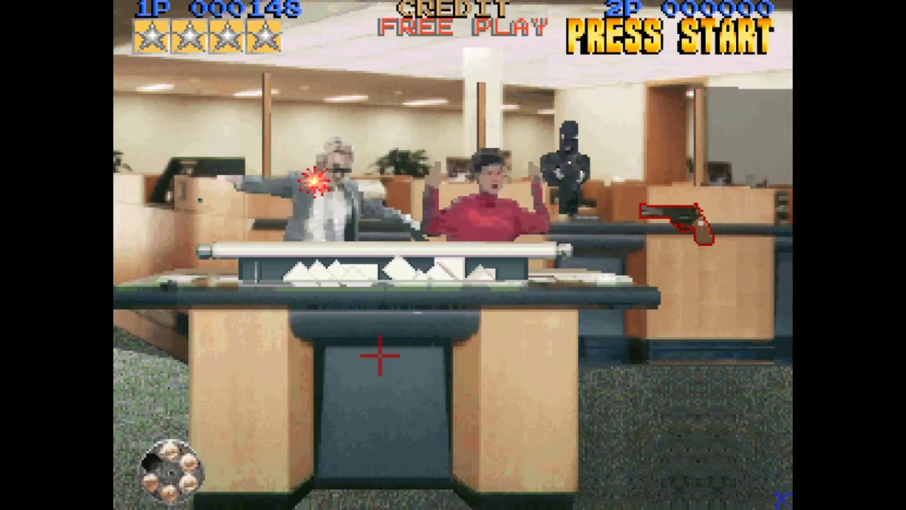
left_click(542, 504)
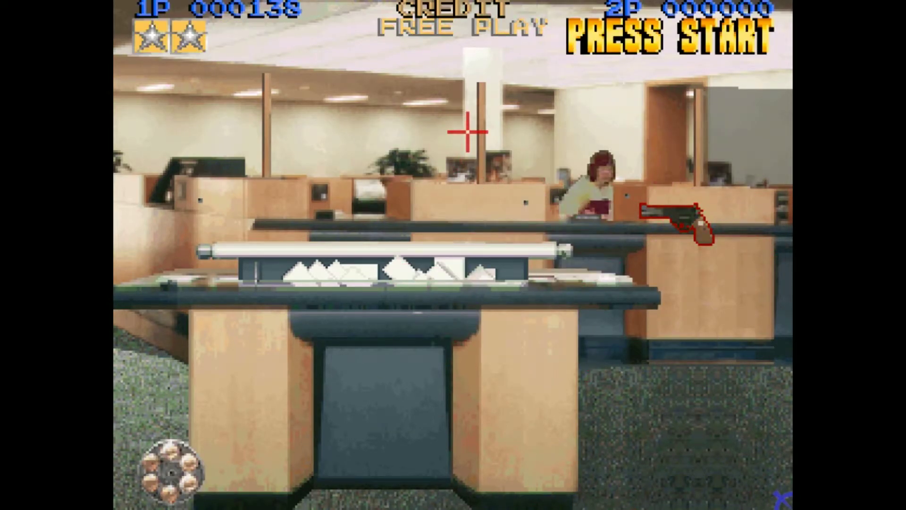
key("Tab")
key("Tab")
key("Tab")
key("Escape")
key("Down")
key("Down")
key("Down")
key("Down")
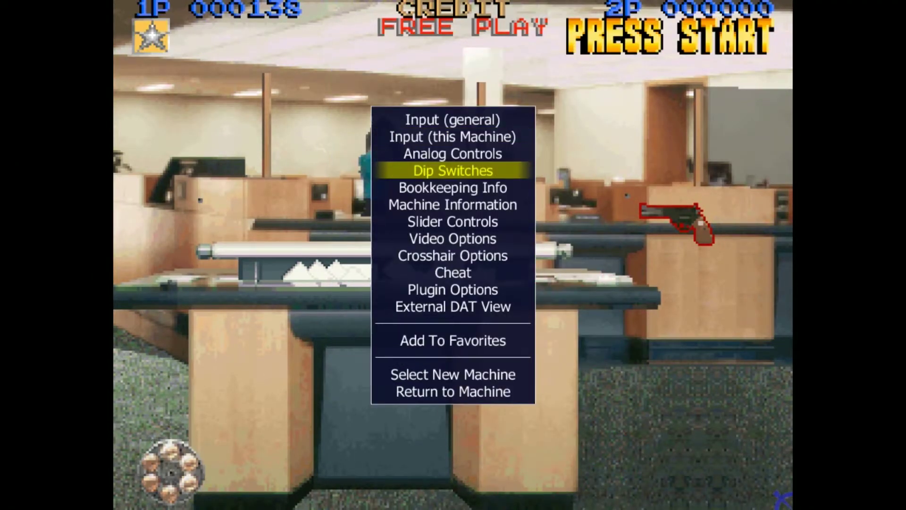
key("Down")
key("Down")
key("Down")
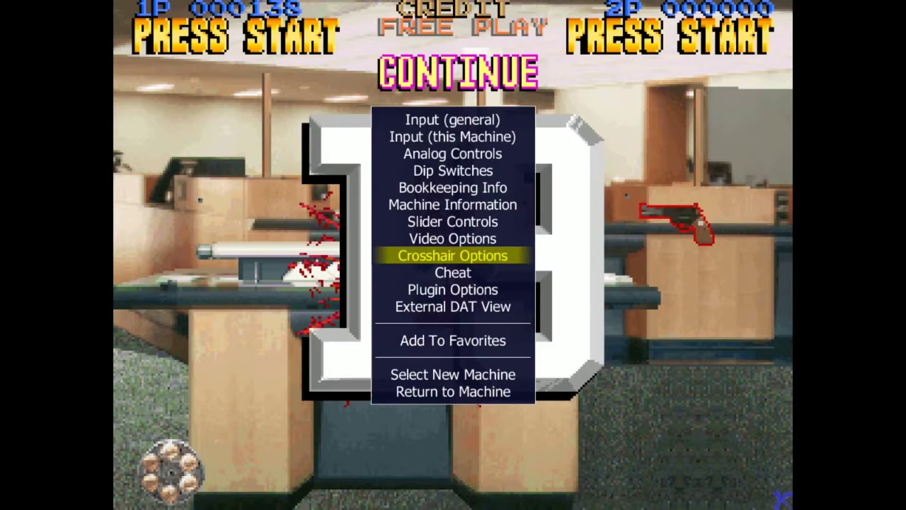
key("Up")
key("Up")
key("Up")
key("Tab")
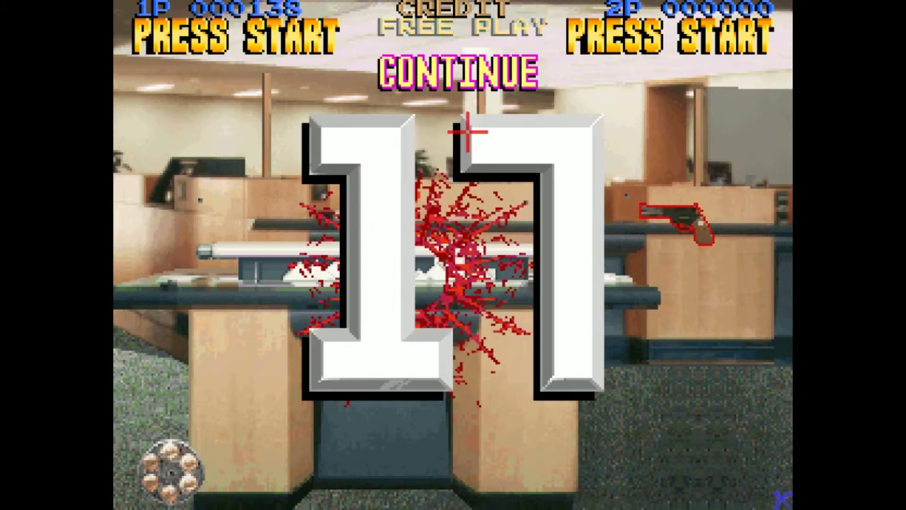
Step: Enter the game's service menu and open the emulator's Analog Controls settings
key("F2")
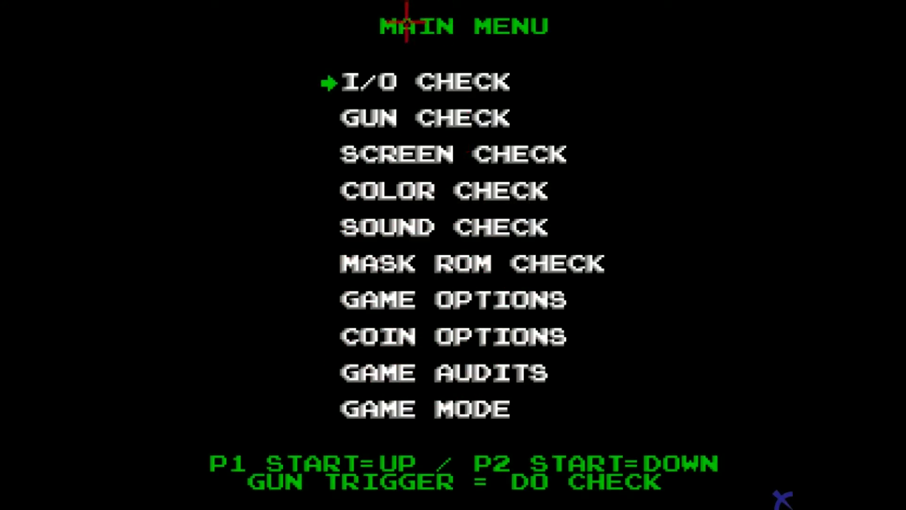
key("Tab")
key("Down")
key("Down")
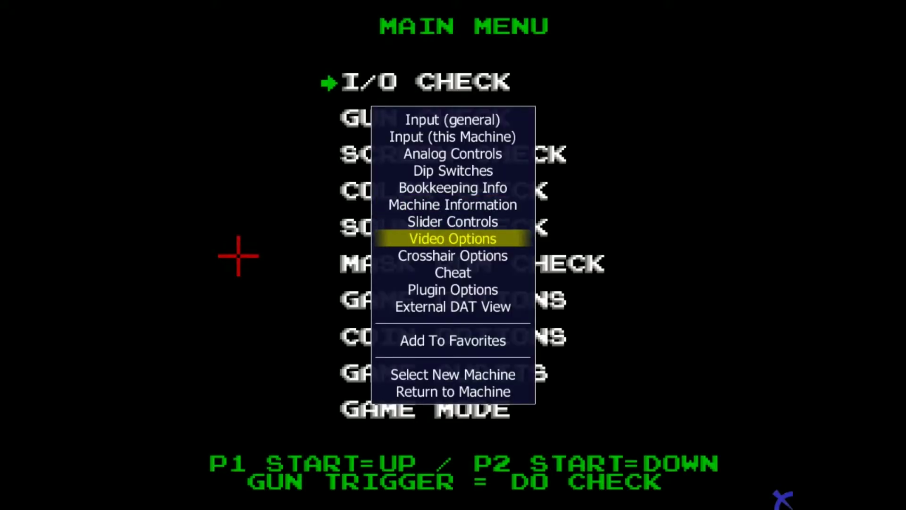
key("Up")
key("Return")
key("Escape")
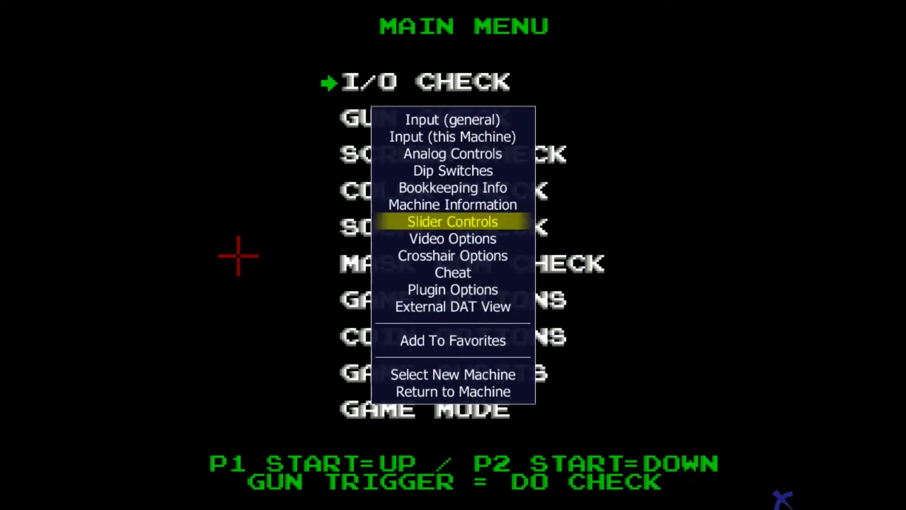
key("Up")
key("Up")
key("Up")
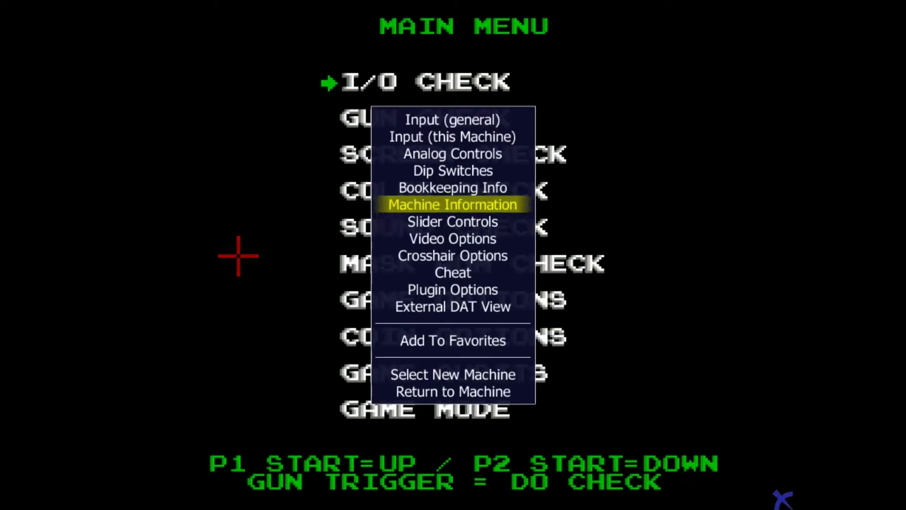
key("Up")
key("Return")
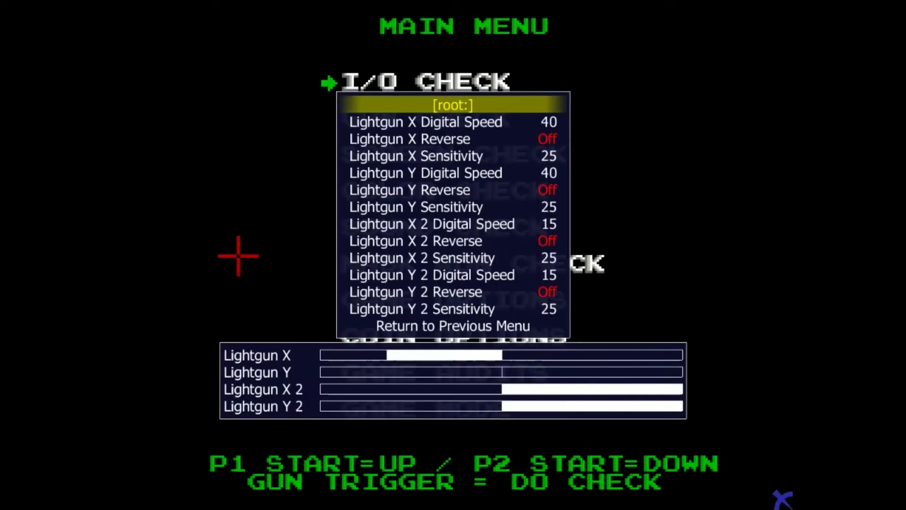
Step: Examine the Digital Speed, Reverse and Sensitivity settings of the Lightgun X axis
key("Down")
key("Down")
key("Down")
key("Up")
key("Up")
key("Up")
key("Down")
key("Down")
key("Up")
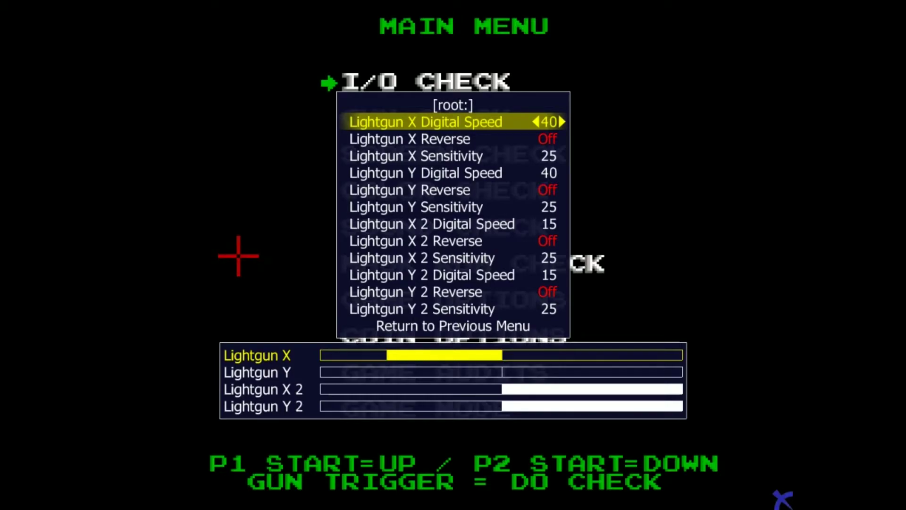
key("Down")
key("Up")
key("Down")
key("Down")
key("Down")
key("Up")
key("Up")
key("Up")
Step: Try raising Lightgun X Sensitivity to above 50 to test how the crosshair responds to the gun
key("Down")
key("Down")
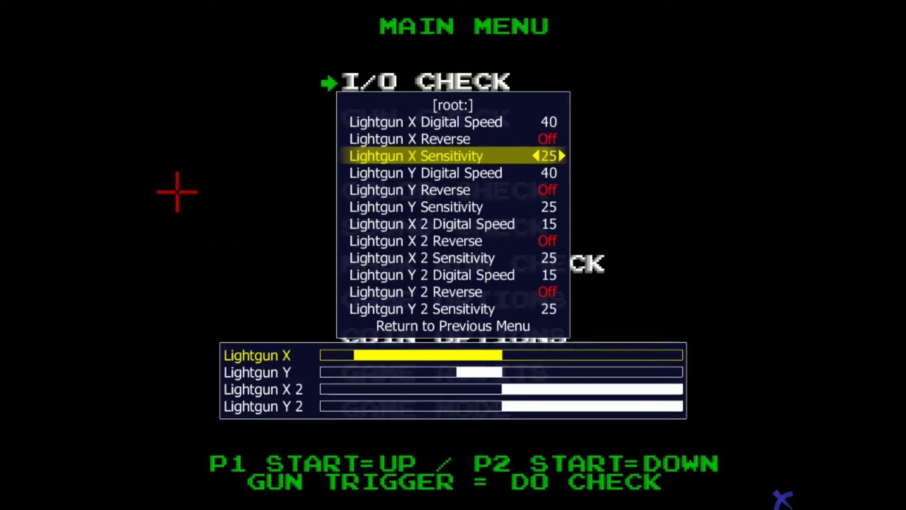
key("Right")
key("Right")
key("Right")
key("Right")
key("Right")
key("Right")
key("Right")
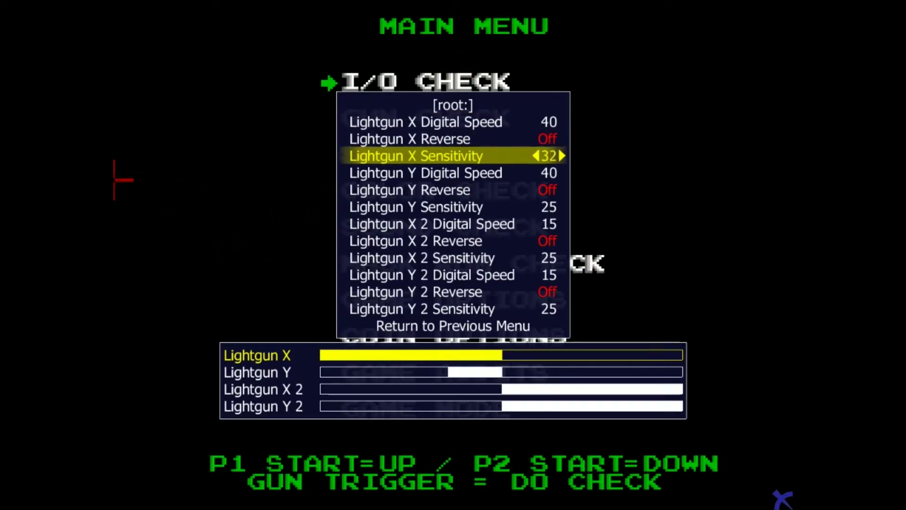
key("Right")
key("Right")
key("Right")
key("Right")
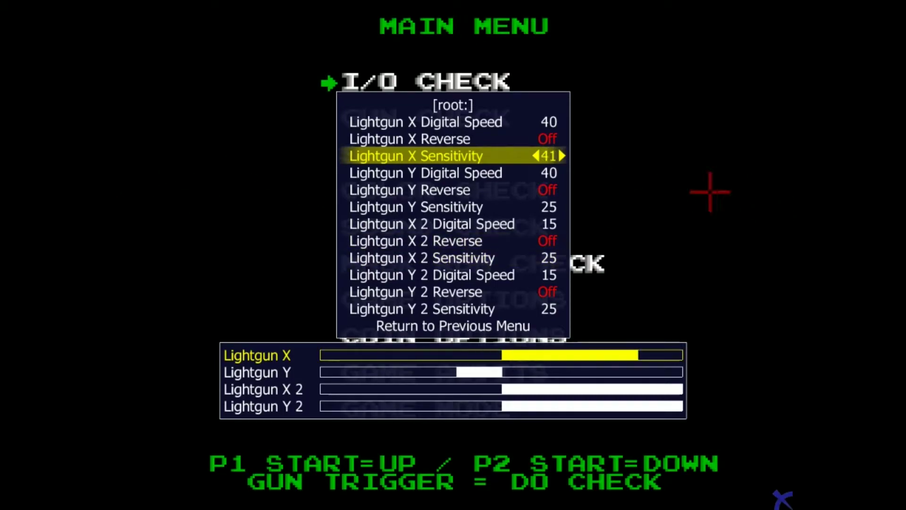
key("Right")
key("Right")
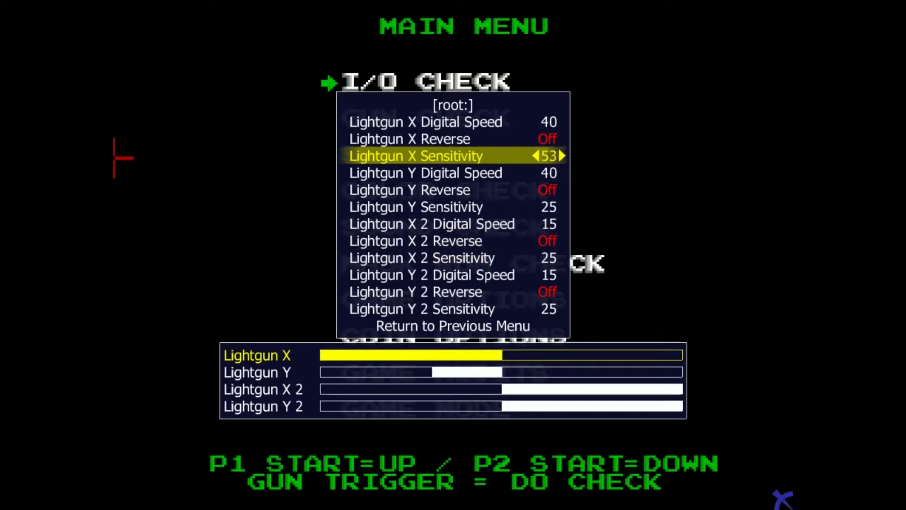
key("Right")
Step: Lower Lightgun X Sensitivity back to 25
key("Left")
key("Left")
key("Left")
key("Left")
key("Left")
key("Left")
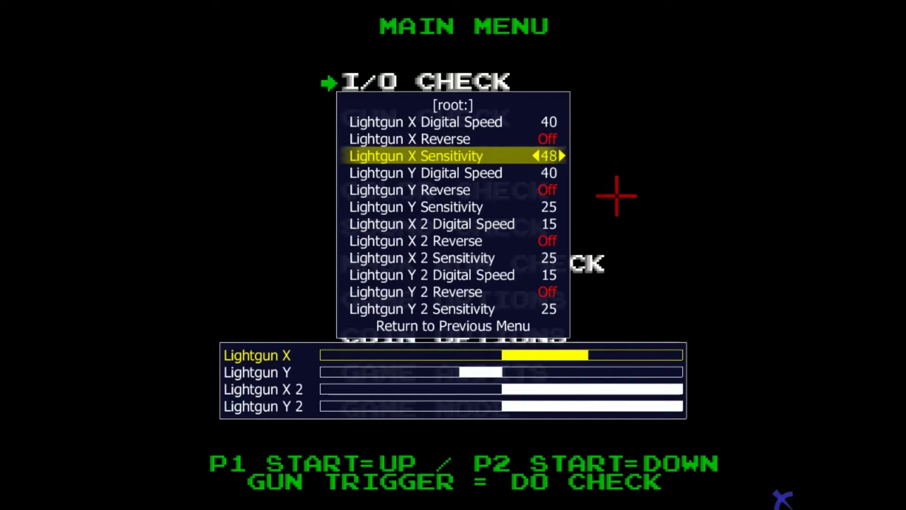
key("Left")
key("Left")
key("Left")
key("Left")
key("Left")
key("Left")
key("Left")
key("Left")
key("Left")
key("Left")
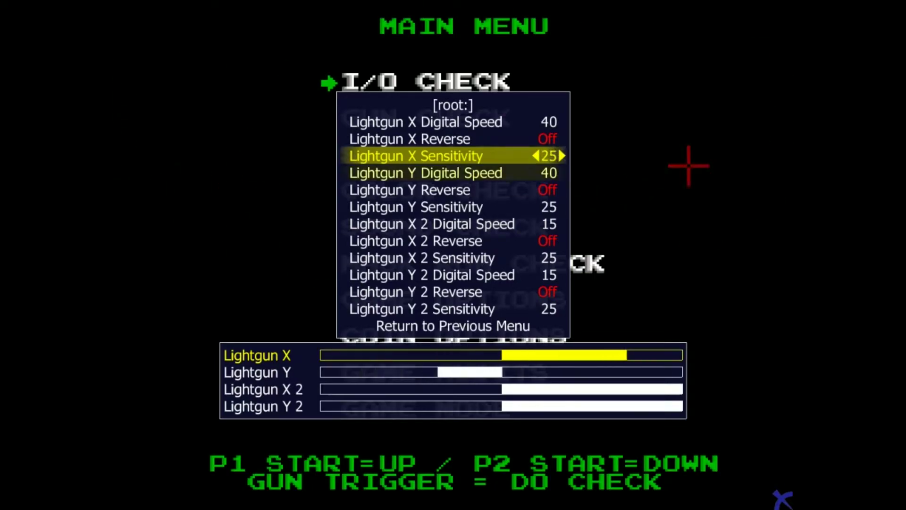
key("Down")
key("Down")
key("Down")
key("Up")
key("Up")
key("Up")
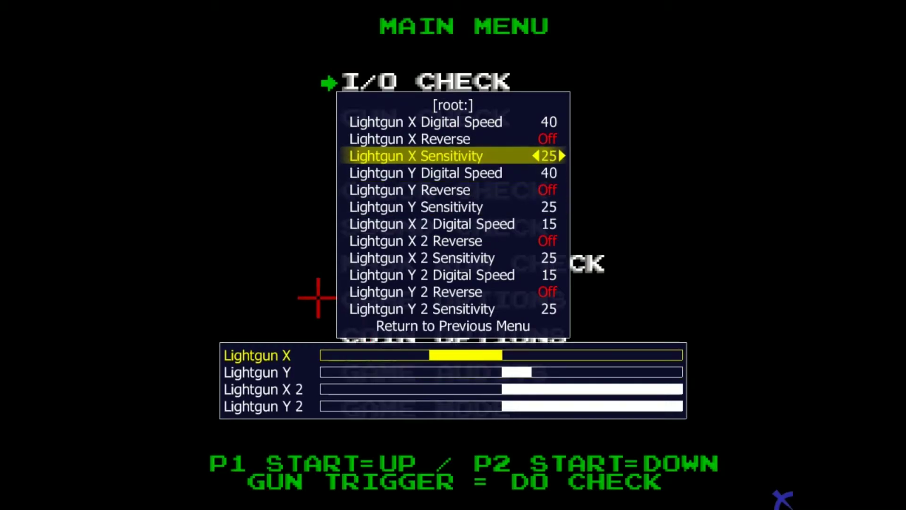
key("Down")
key("Down")
key("Up")
key("Up")
key("Up")
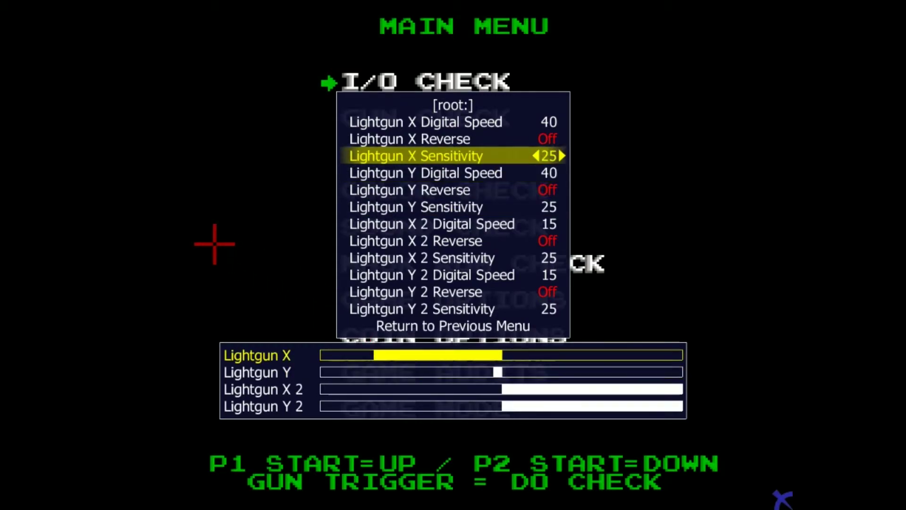
Step: Try a Lightgun X Sensitivity of 60 and check the crosshair's horizontal travel against the gun's aim
key("Right")
key("Right")
key("Right")
key("Right")
key("Right")
key("Right")
key("Right")
key("Right")
key("Right")
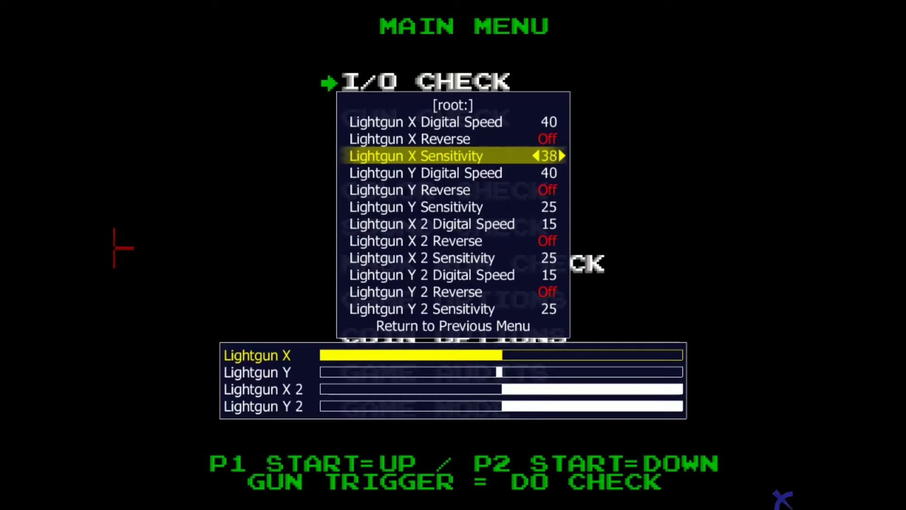
key("Right")
key("Right")
key("Right")
key("Right")
key("Right")
key("Right")
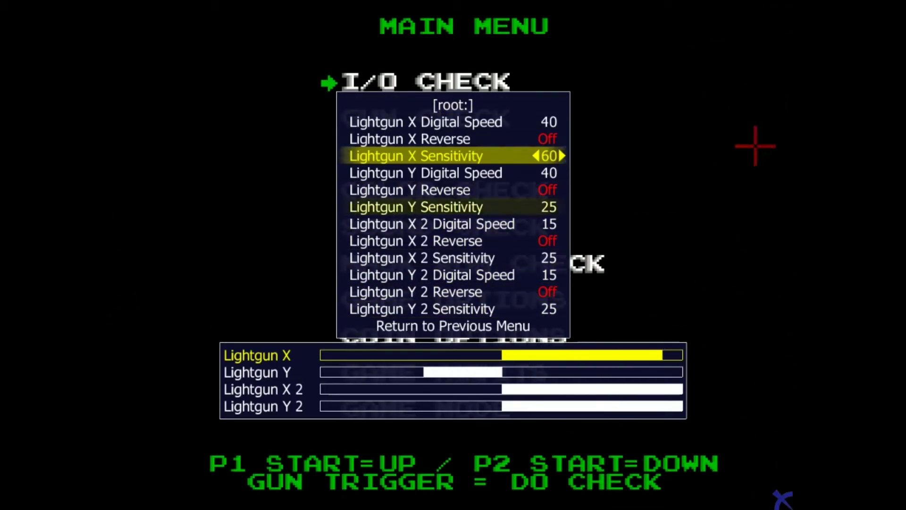
Step: Restore Lightgun X Sensitivity to 25 and leave the Analog Controls to return to the service menu
key("Left")
key("Left")
key("Left")
key("Left")
key("Left")
key("Left")
key("Left")
key("Left")
key("Left")
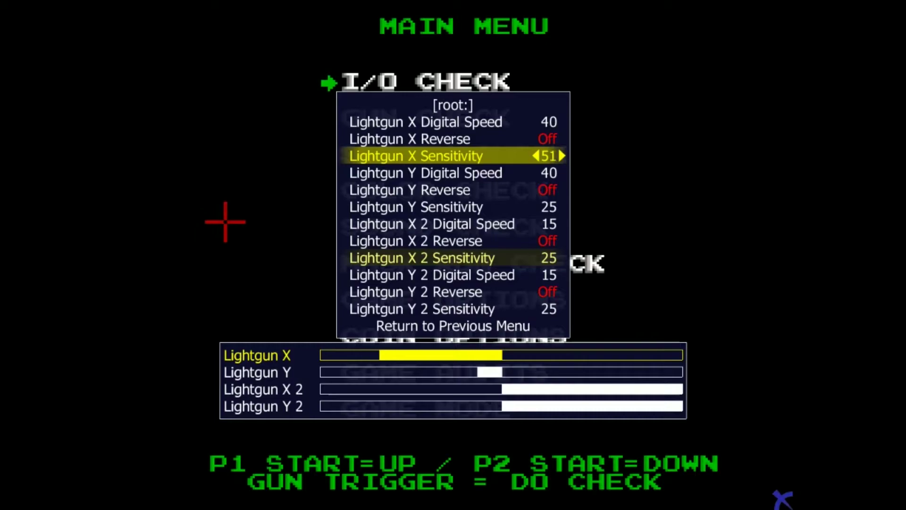
key("Left")
key("Left")
key("Left")
key("Left")
key("Left")
key("Left")
key("Left")
key("Left")
key("Left")
key("Left")
key("Left")
key("Left")
key("Left")
key("Left")
key("Left")
key("Left")
key("Left")
key("Left")
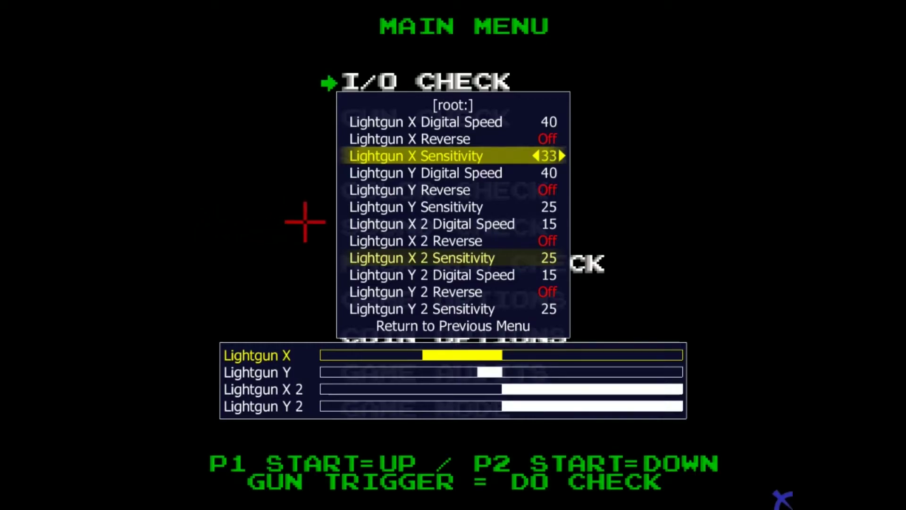
key("Left")
key("Left")
key("Left")
key("Left")
key("Left")
key("Left")
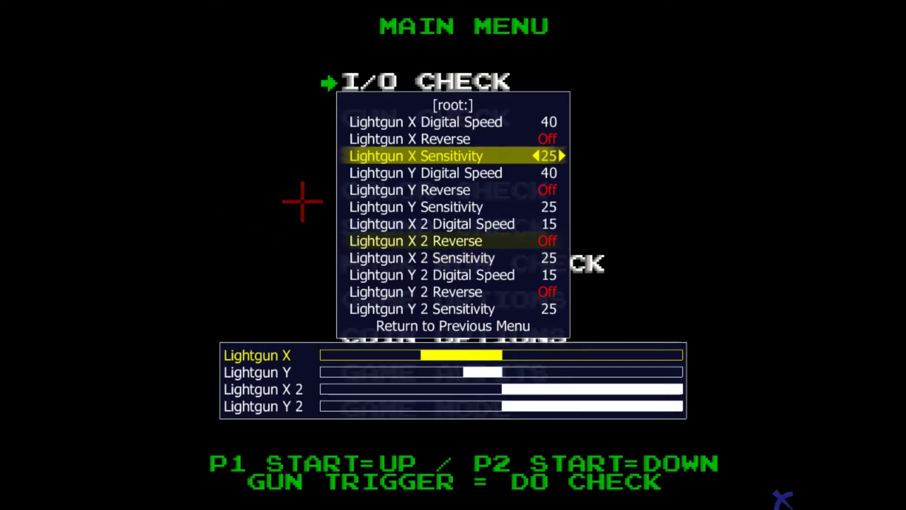
key("Escape")
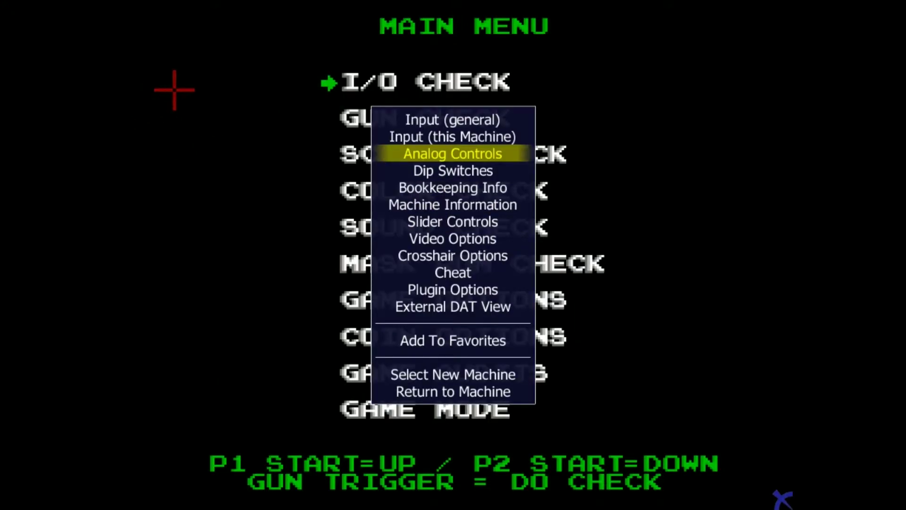
key("Escape")
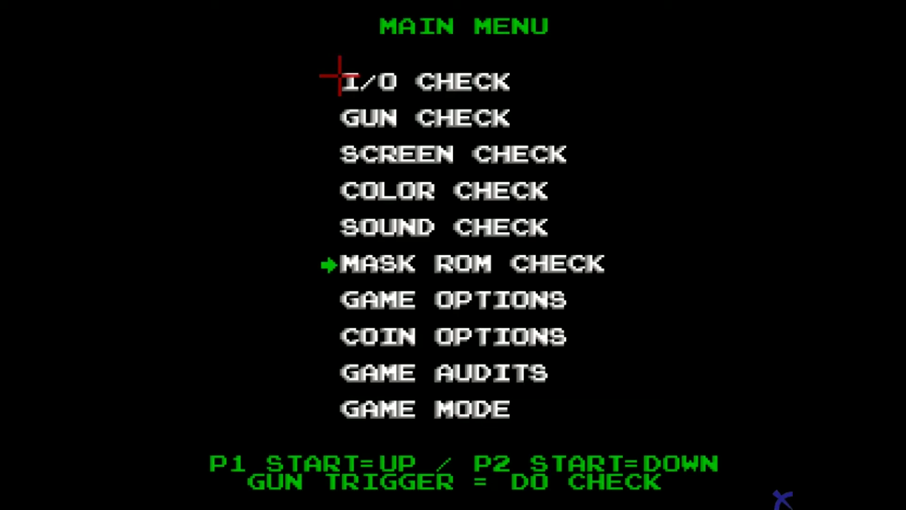
Step: Start the Gun Check and shoot the six inner boxes of the left block with the P1 gun
left_click(340, 75)
left_click(329, 162)
left_click(265, 170)
left_click(259, 298)
left_click(390, 266)
left_click(359, 353)
left_click(265, 345)
Step: Shoot the border boxes along the upper part of the left edge and across the whole top edge
left_click(125, 255)
left_click(141, 184)
left_click(149, 106)
left_click(151, 38)
left_click(227, 33)
left_click(313, 30)
left_click(378, 31)
left_click(453, 30)
left_click(528, 31)
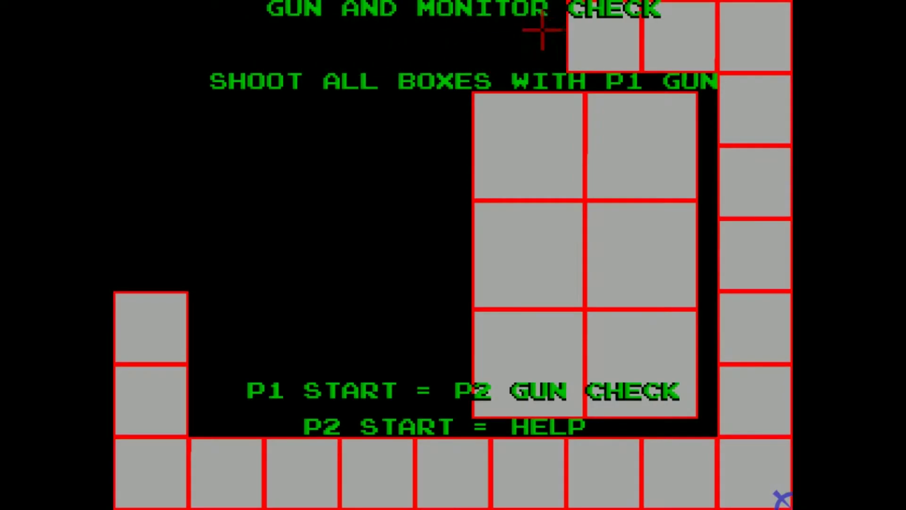
left_click(604, 28)
left_click(680, 26)
left_click(755, 33)
Step: Shoot the right block's six inner boxes and nearby right-edge boxes, and exit the Gun Check past the P2 test
left_click(755, 108)
left_click(628, 156)
left_click(516, 272)
left_click(555, 165)
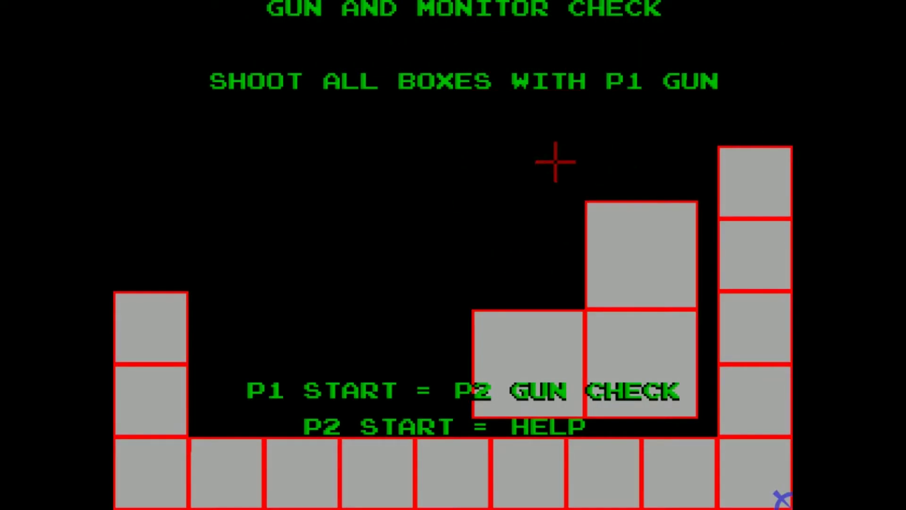
left_click(666, 269)
left_click(663, 373)
left_click(514, 364)
left_click(755, 208)
left_click(753, 255)
key("1")
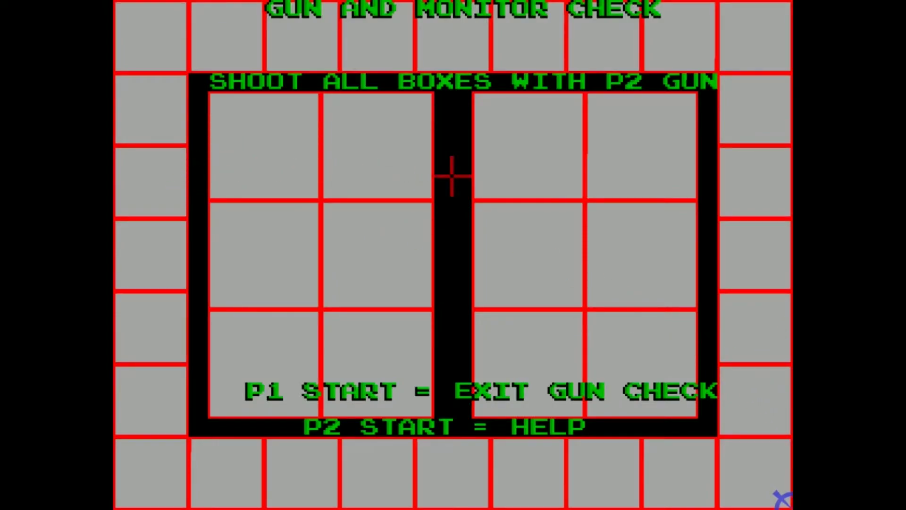
key("1")
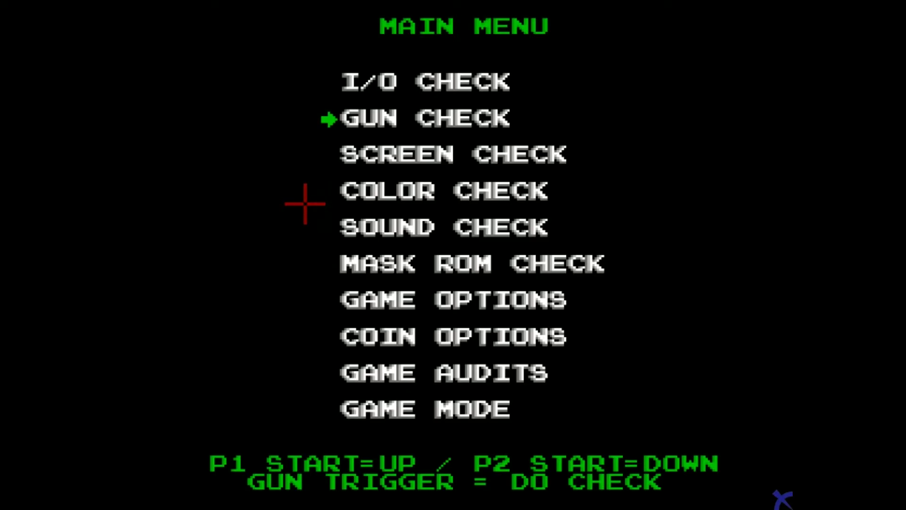
Step: Open the Crosshair Options for the running machine
key("Tab")
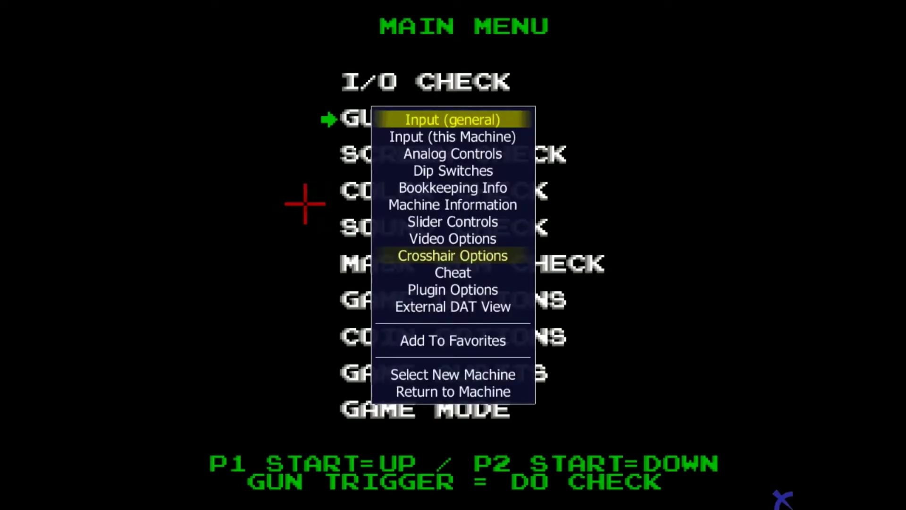
key("Down")
key("Down")
key("Down")
key("Down")
key("Down")
key("Down")
key("Down")
key("Down")
key("Up")
key("Down")
key("Return")
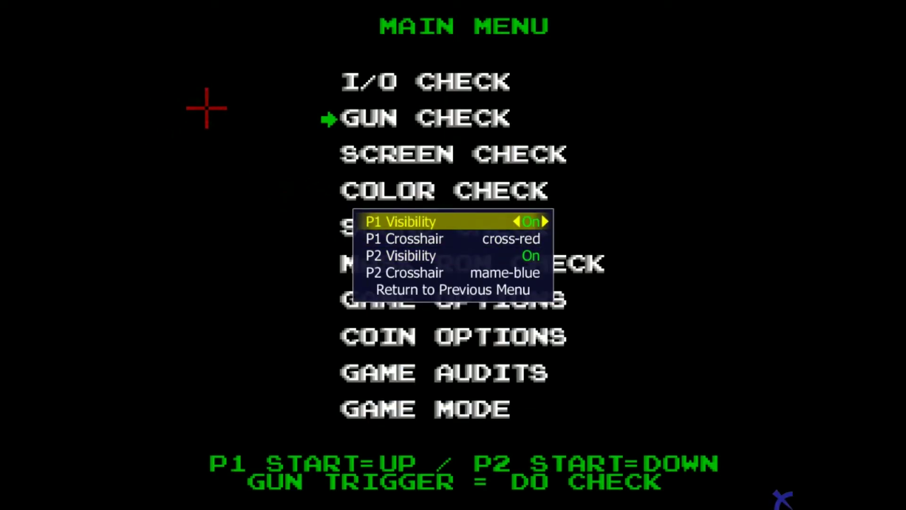
Step: Preview other P1 Crosshair styles, including seawolf-wht, mame-cyan and DEFAULT
key("Down")
key("Right")
key("Right")
key("Right")
key("Right")
key("Right")
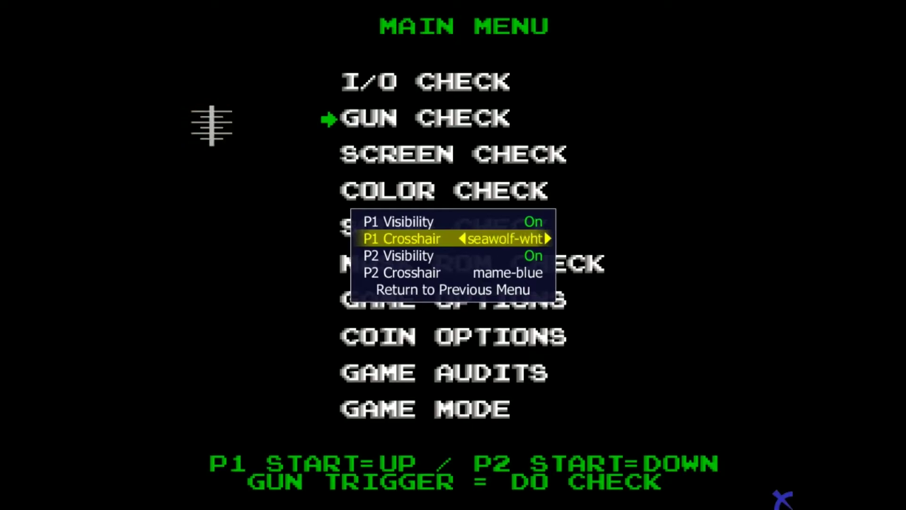
key("Left")
key("Left")
key("Left")
key("Left")
key("Left")
key("Left")
key("Left")
key("Left")
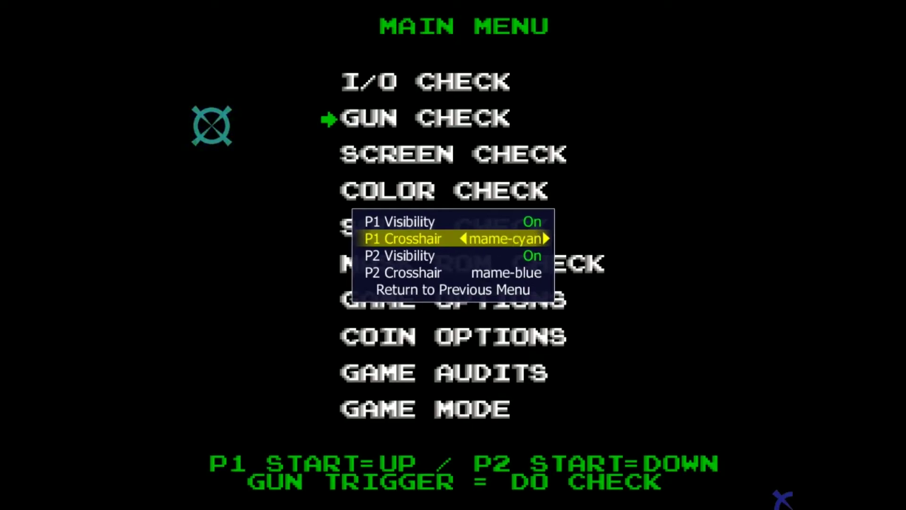
key("Left")
key("Left")
key("Left")
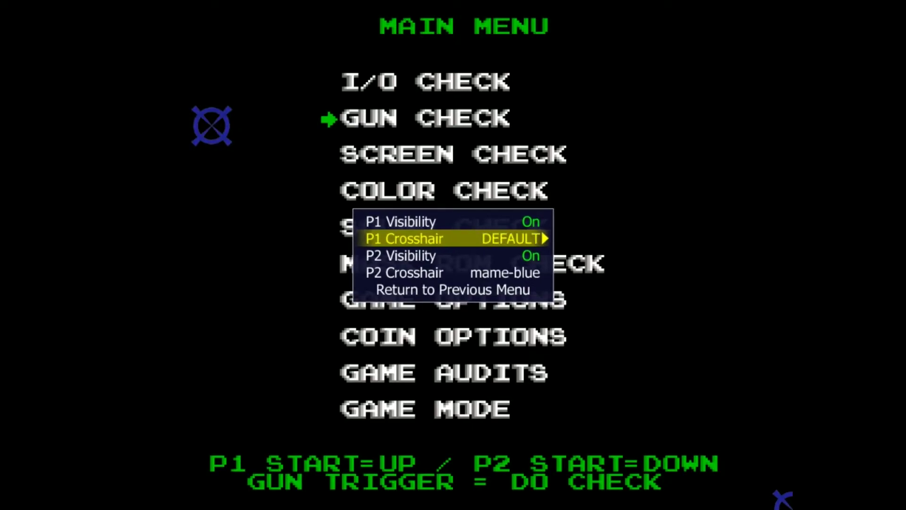
Step: Set the P1 Crosshair back to cross-red
key("Right")
key("Right")
key("Right")
key("Right")
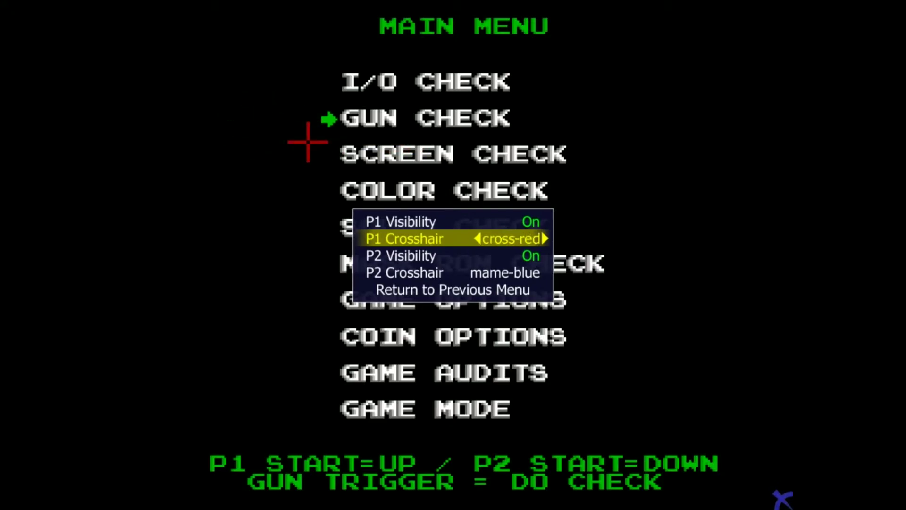
Step: Toggle P1 Visibility, set it to Auto, and leave the Crosshair Options
key("Up")
key("Left")
key("Right")
key("Left")
key("Right")
key("Right")
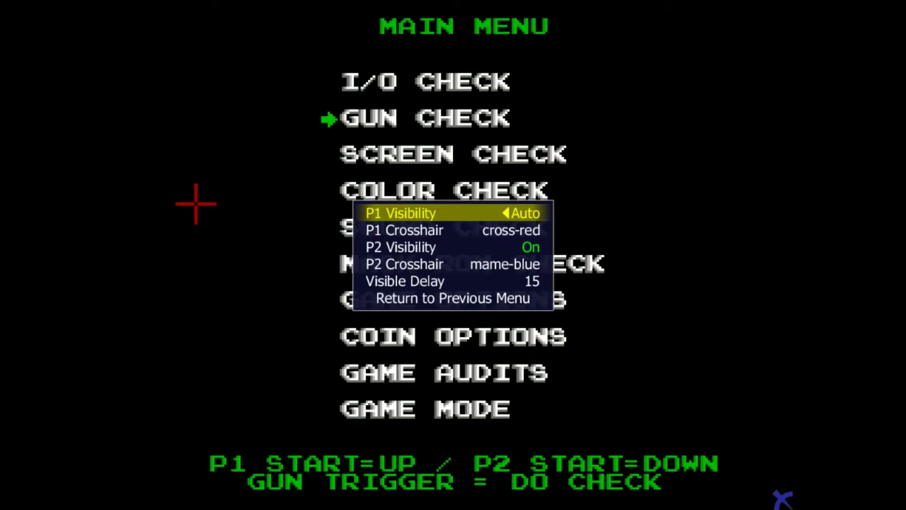
key("Tab")
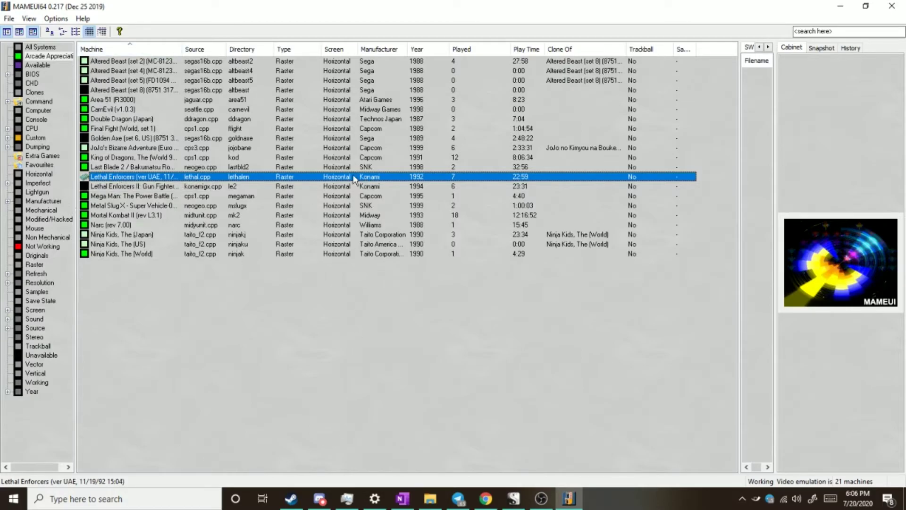
Step: Open the Lethal Enforcers properties and review its controller and controller mapping settings
right_click(98, 170)
left_click(375, 132)
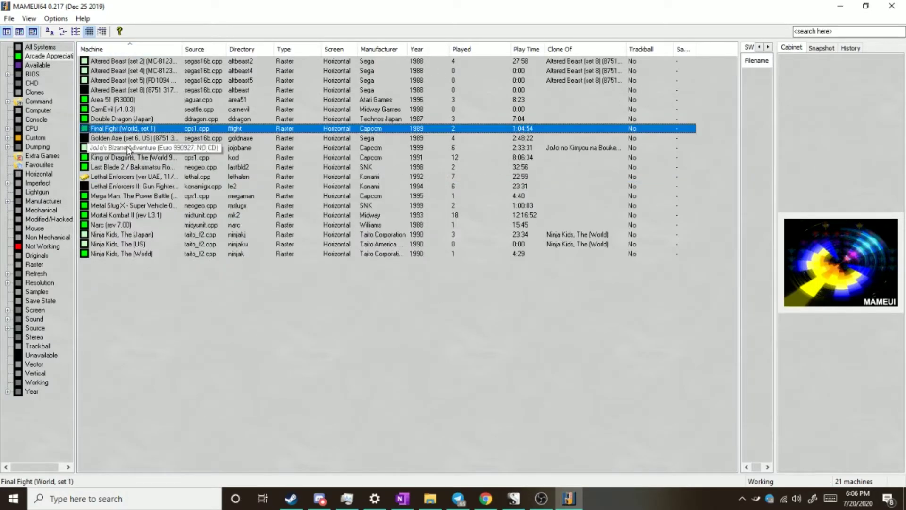
right_click(125, 177)
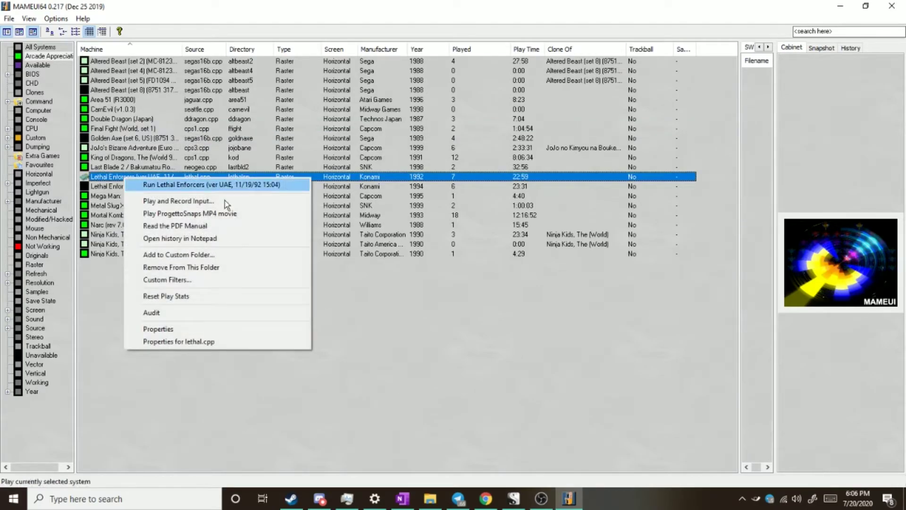
left_click(264, 330)
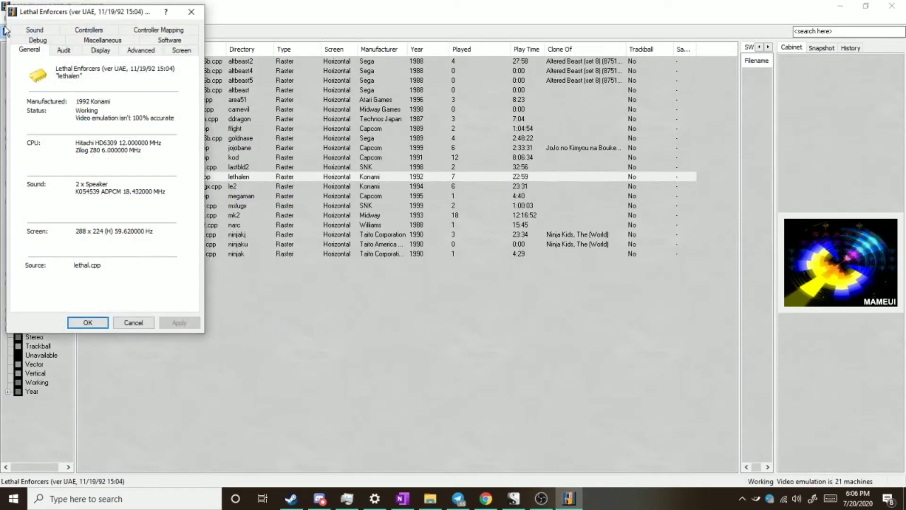
left_click(129, 40)
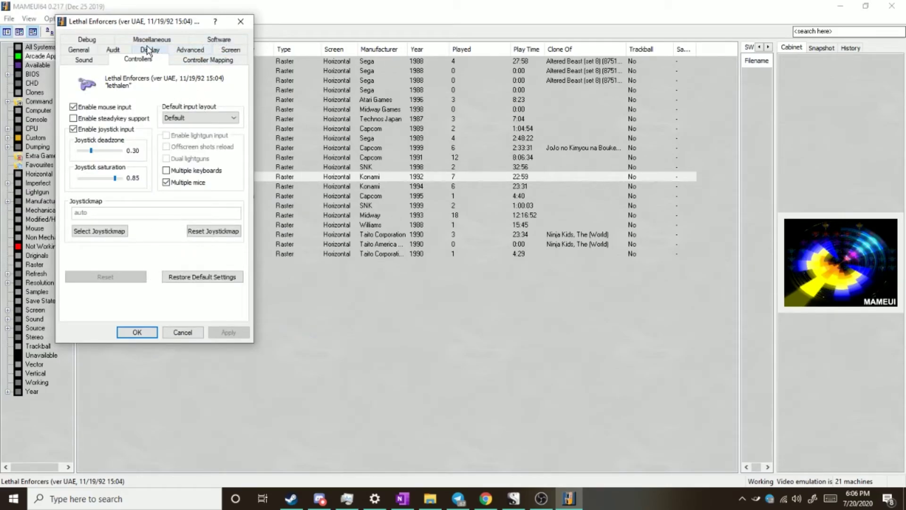
left_click(188, 61)
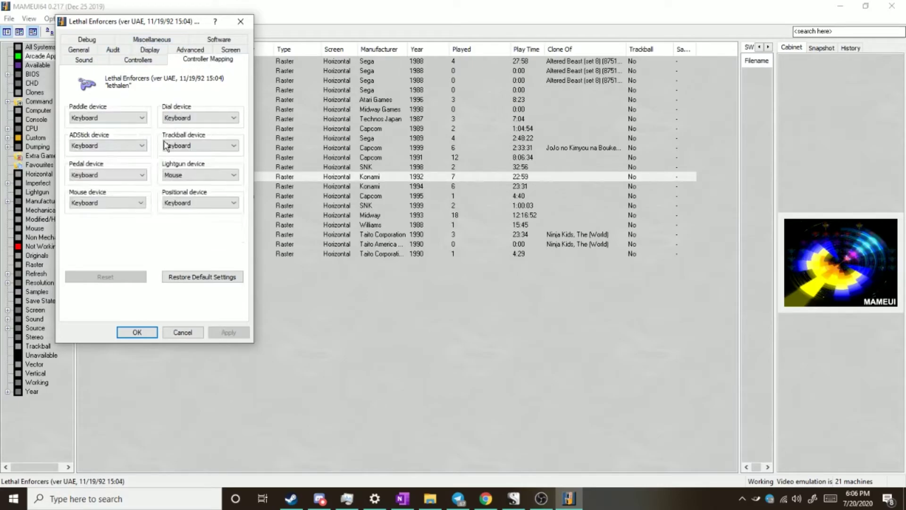
Step: Keep Multiple mice enabled in the Lethal Enforcers controller settings and confirm the properties
left_click(138, 59)
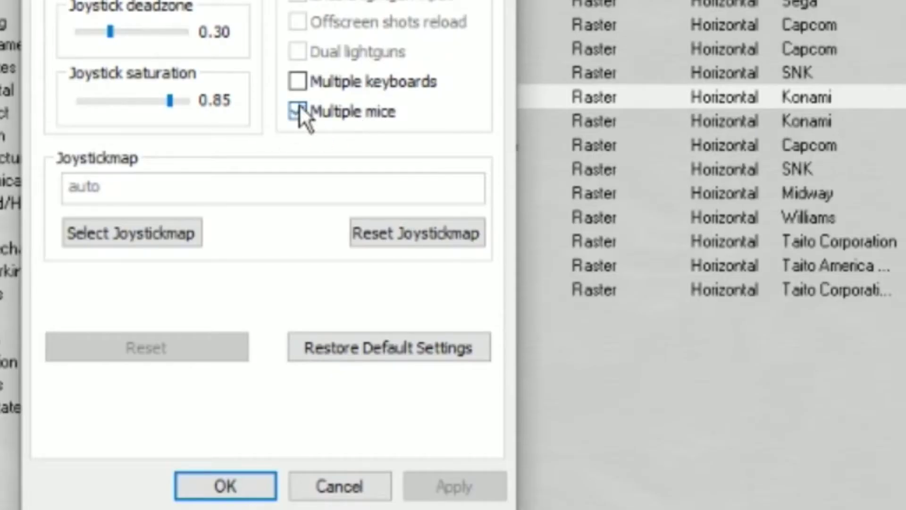
left_click(299, 106)
left_click(299, 107)
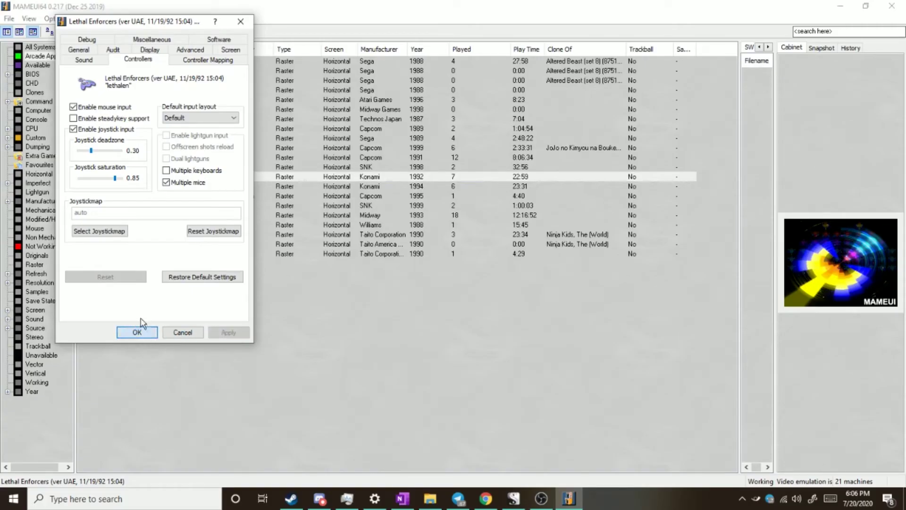
left_click(136, 330)
Step: Switch back to the running Lethal Enforcers game and open its Input (this Machine) settings
key("alt+Tab")
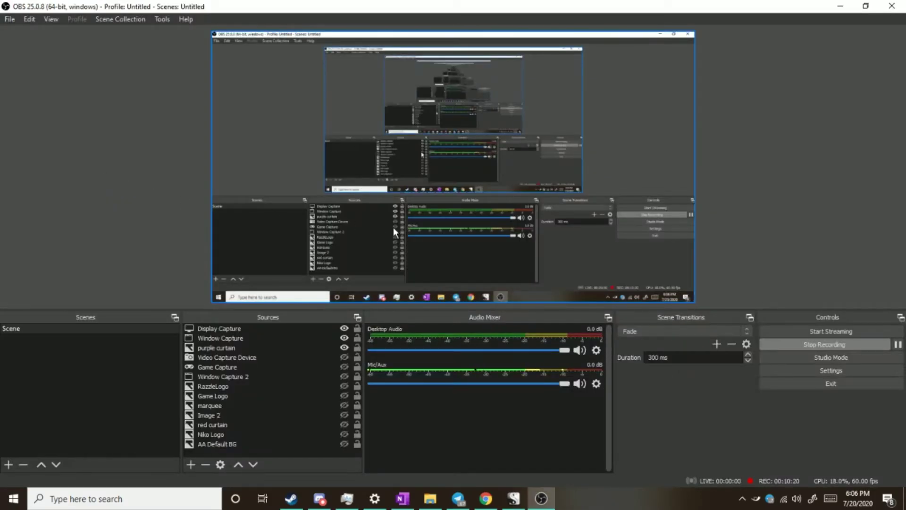
key("alt+Tab")
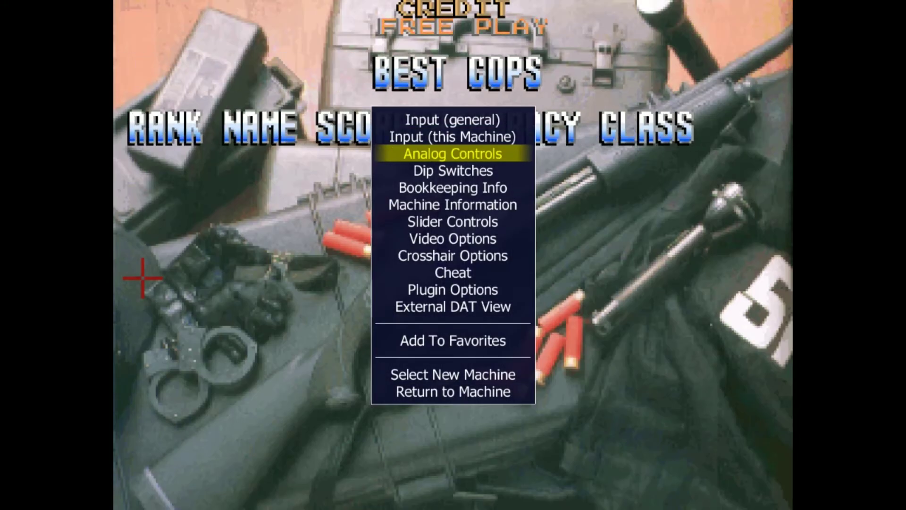
key("Up")
key("Return")
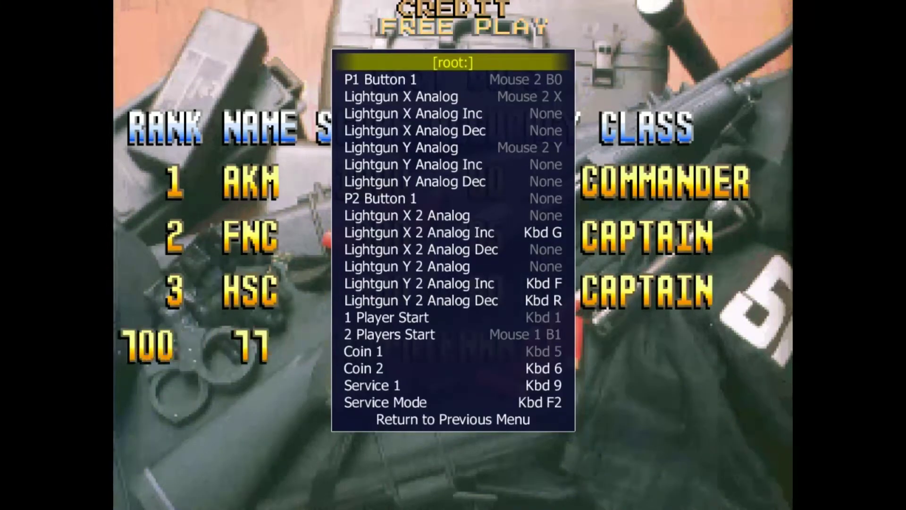
Step: Assign P2 Button 1 to the second gun's trigger, Mouse 1 B0
key("Down")
key("Down")
key("Down")
key("Down")
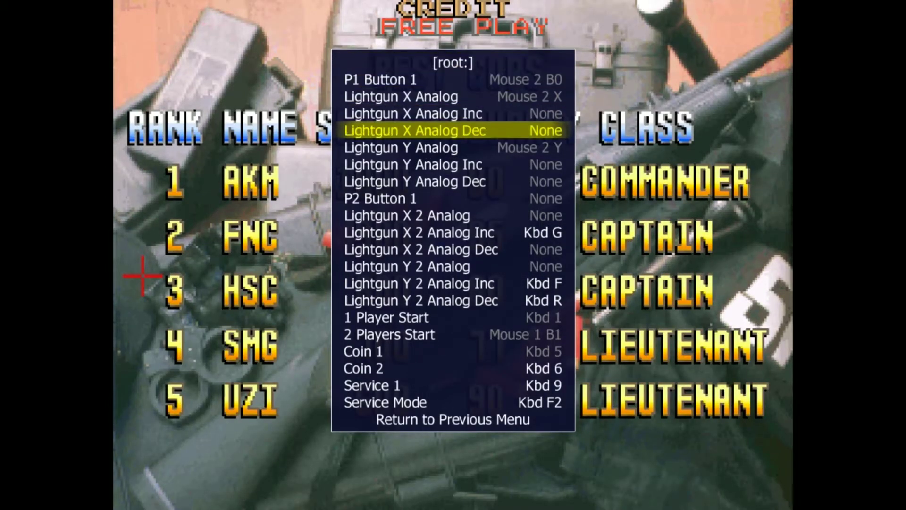
key("Down")
key("Down")
key("Down")
key("Down")
key("Return")
left_click(142, 276)
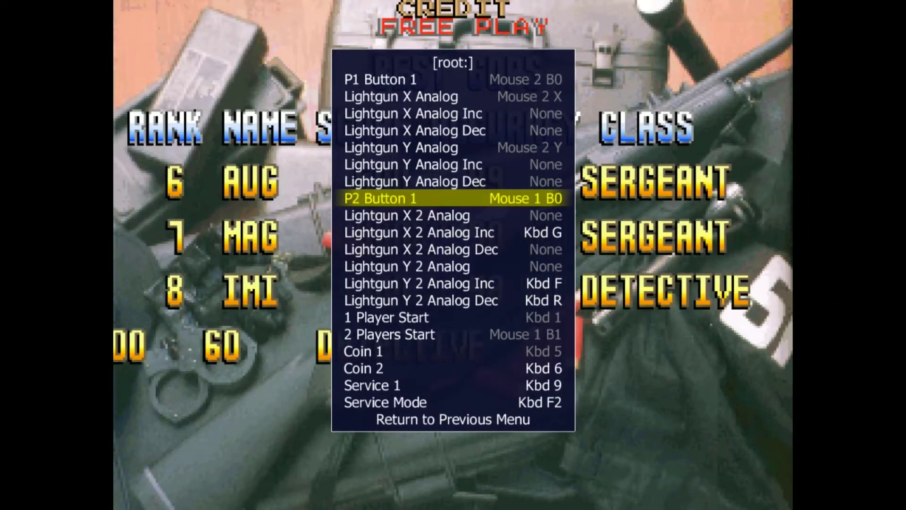
Step: Assign Lightgun X 2 Analog to the second gun's horizontal movement, Mouse 1 X
key("Down")
key("Down")
key("Up")
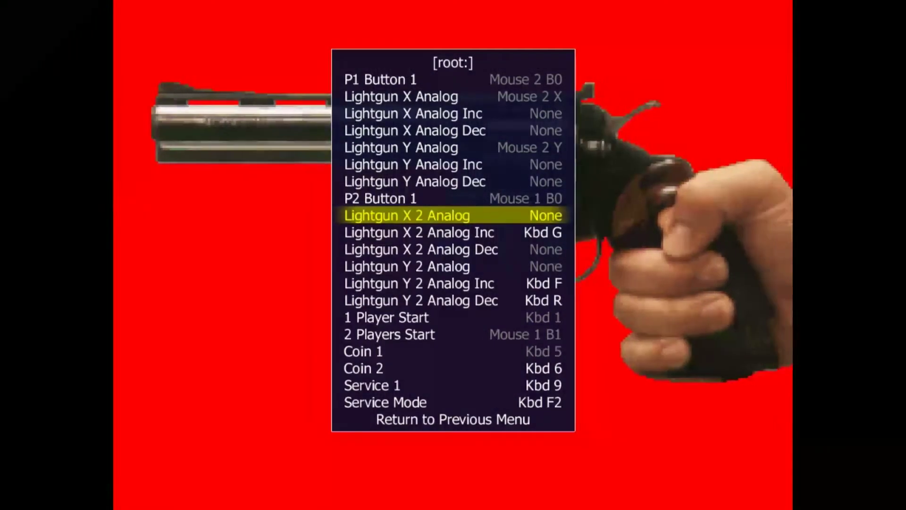
key("Return")
Step: Assign Lightgun Y 2 Analog to the second gun's vertical movement, Mouse 1 Y
key("Down")
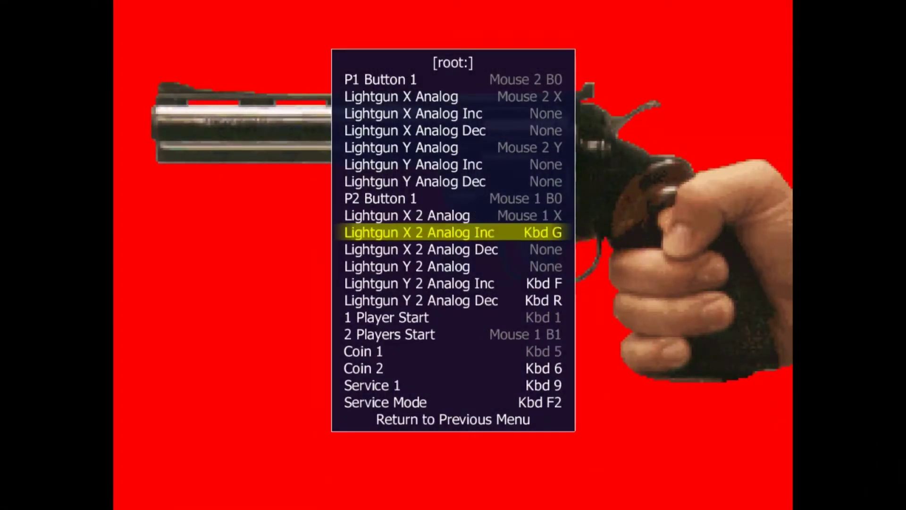
key("Down")
key("Down")
key("Down")
key("Down")
key("Down")
key("Up")
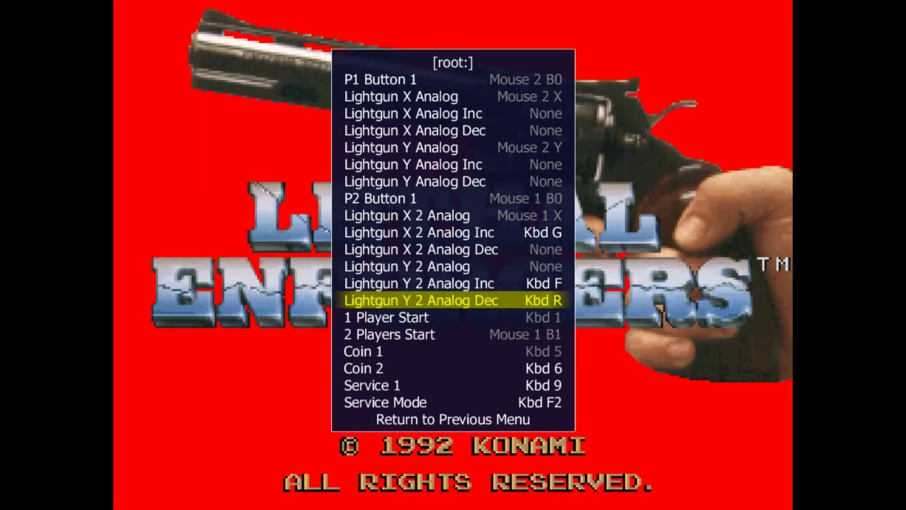
key("Up")
key("Up")
key("Return")
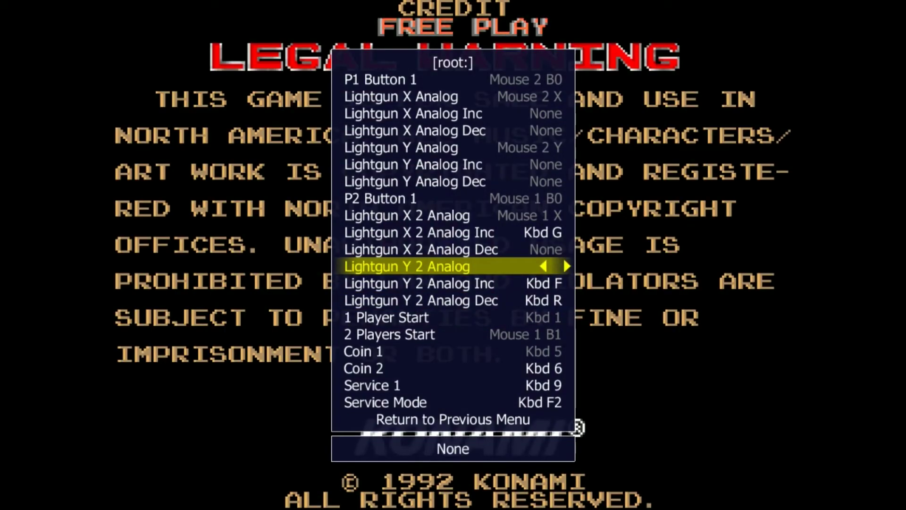
mouse_move(577, 427)
Step: Assign 2 Players Start to the keyboard's 2 key and return to the game
key("Down")
key("Down")
key("Down")
key("Down")
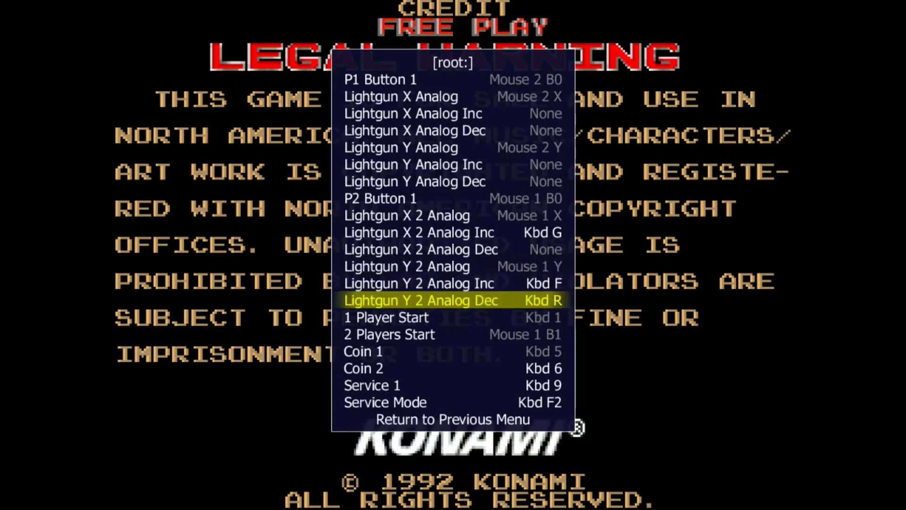
key("Return")
key("2")
key("Escape")
key("Escape")
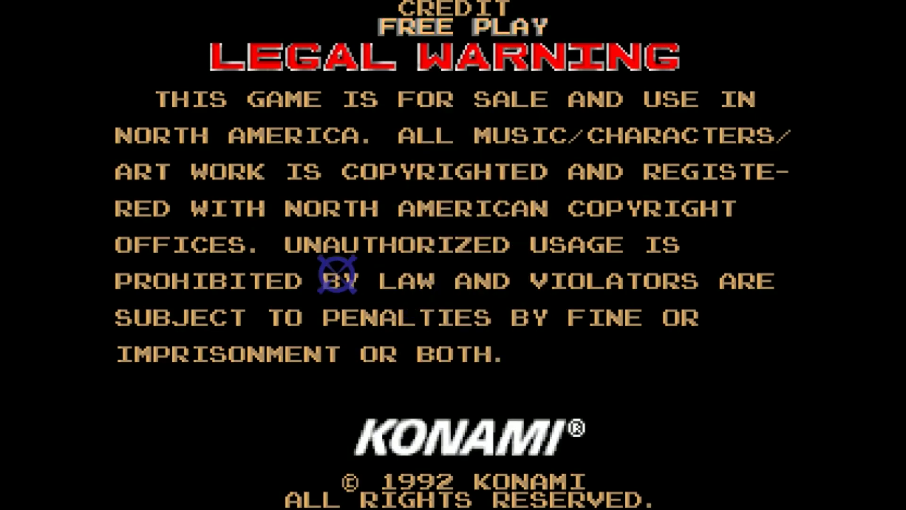